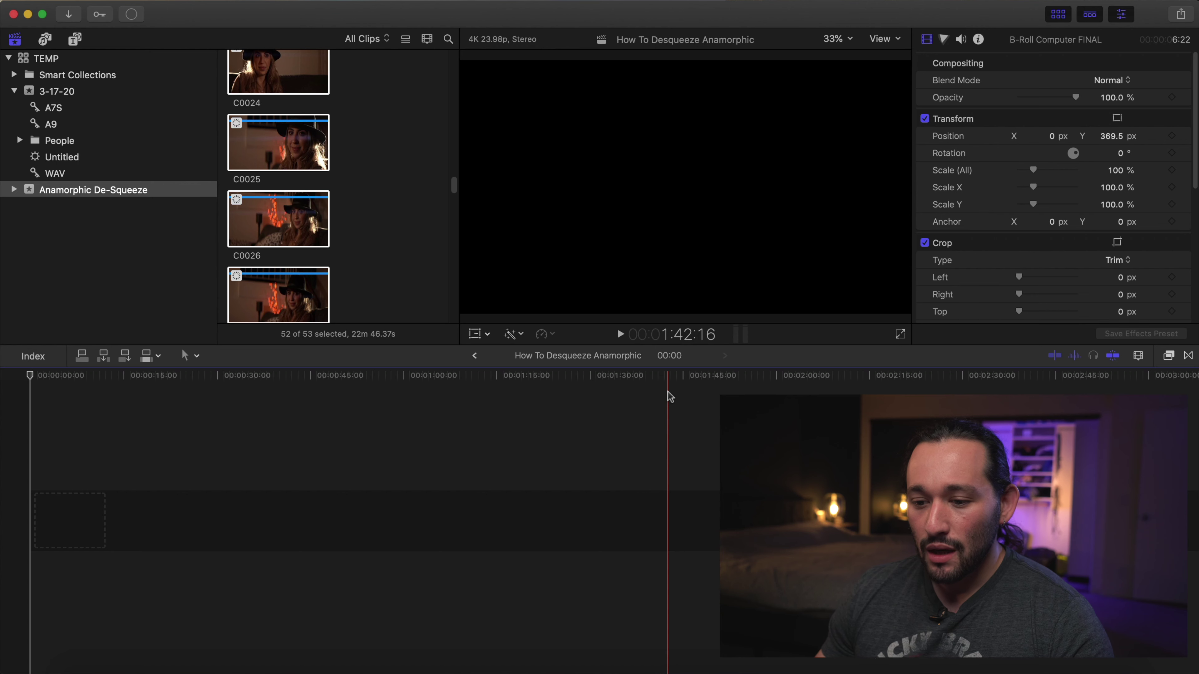
# Add clip C0025 to the start of the empty timeline
pyautogui.click(428, 259)
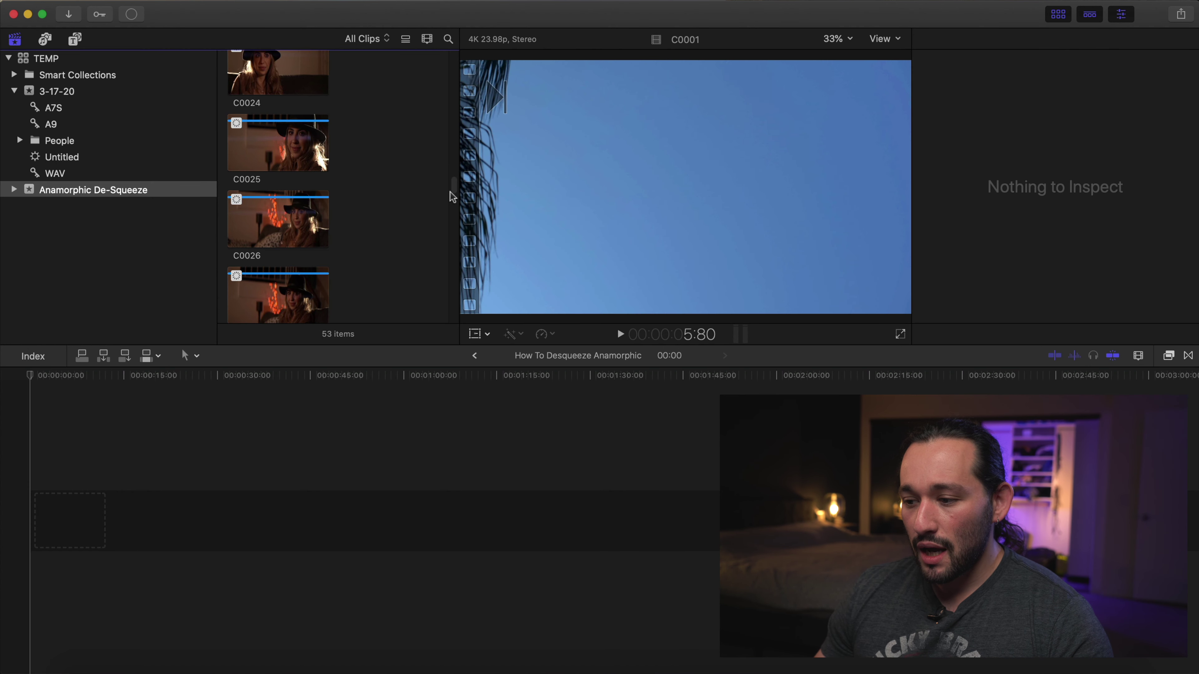
pyautogui.click(329, 143)
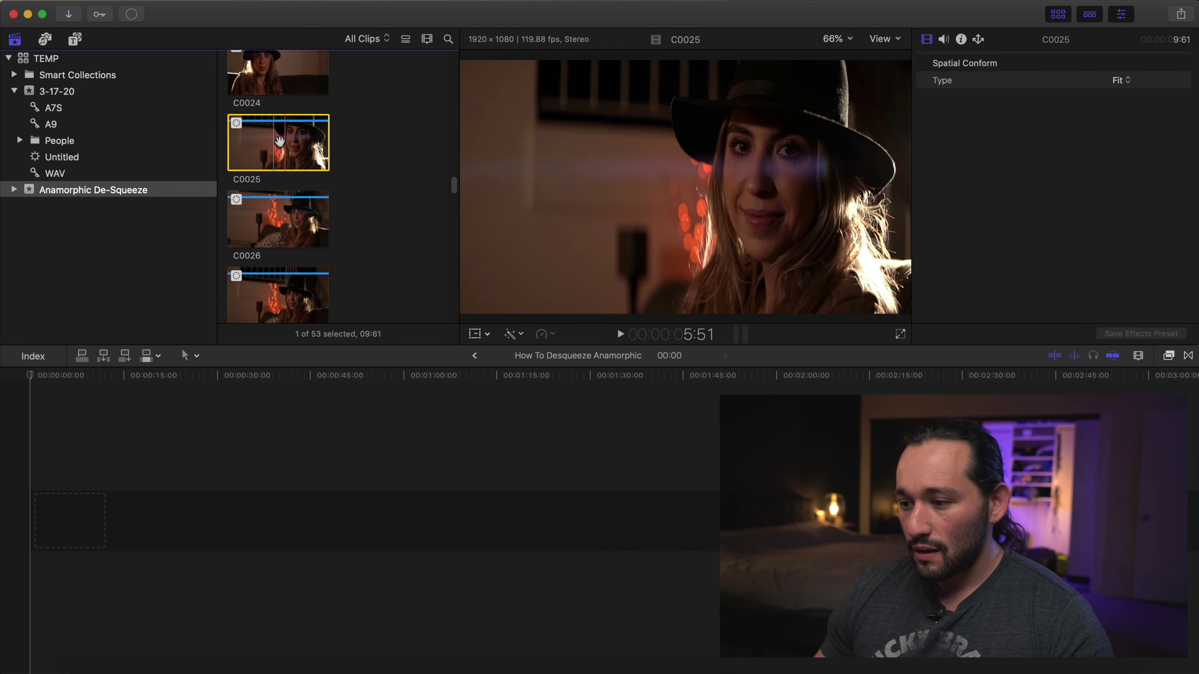
pyautogui.moveTo(274, 144); pyautogui.dragTo(53, 512)
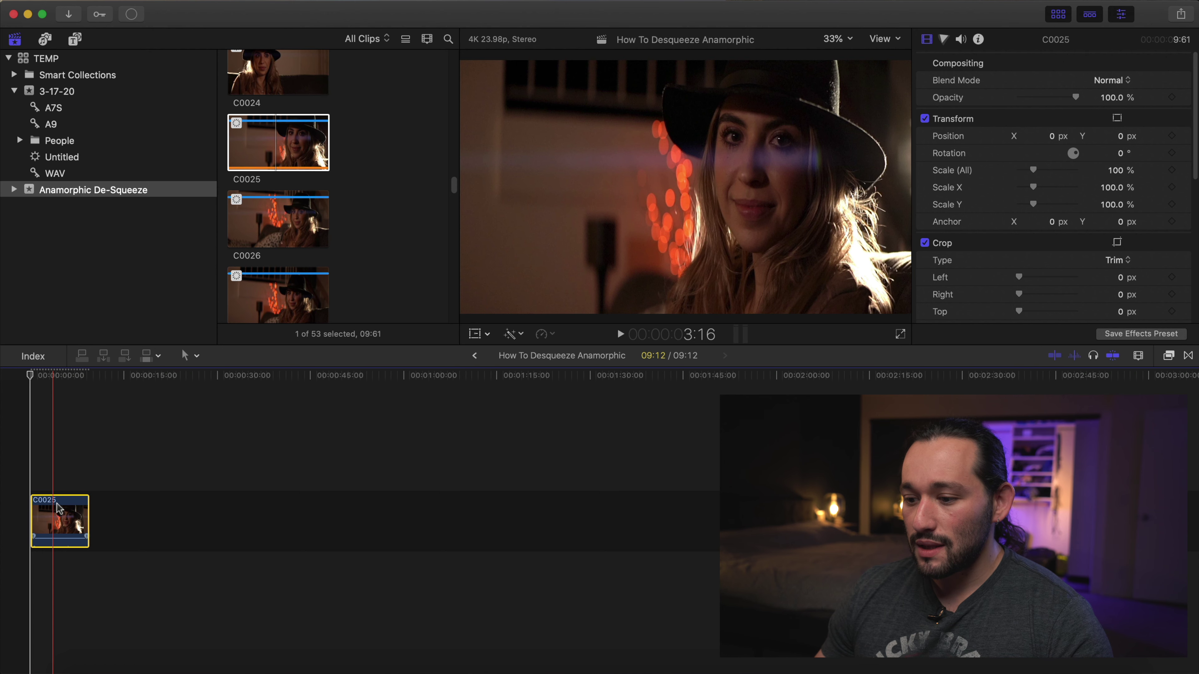
pyautogui.click(53, 512)
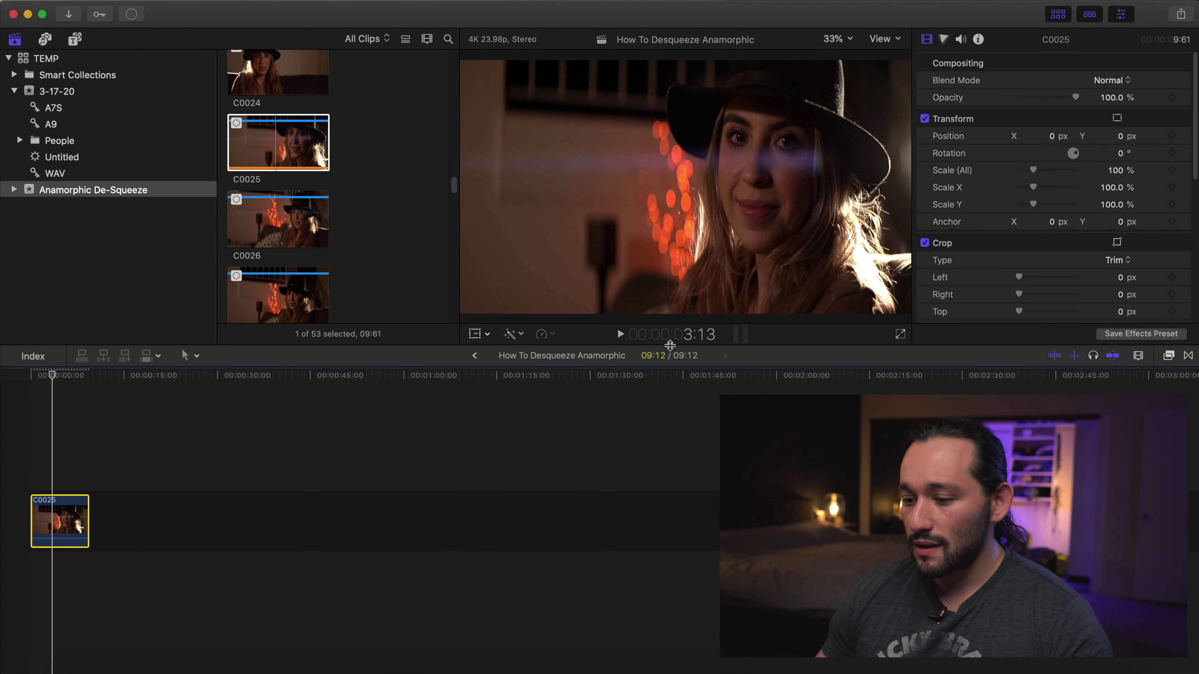
# Slow clip C0025 to a custom 20% playback rate
pyautogui.click(553, 334)
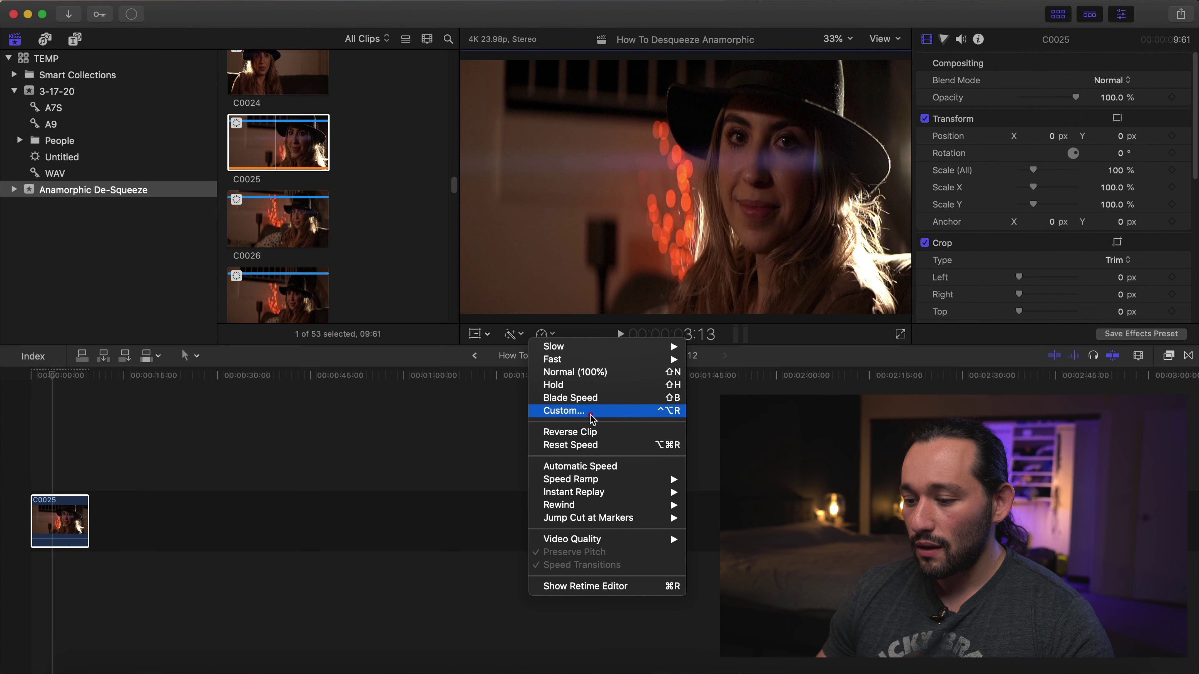
pyautogui.click(589, 410)
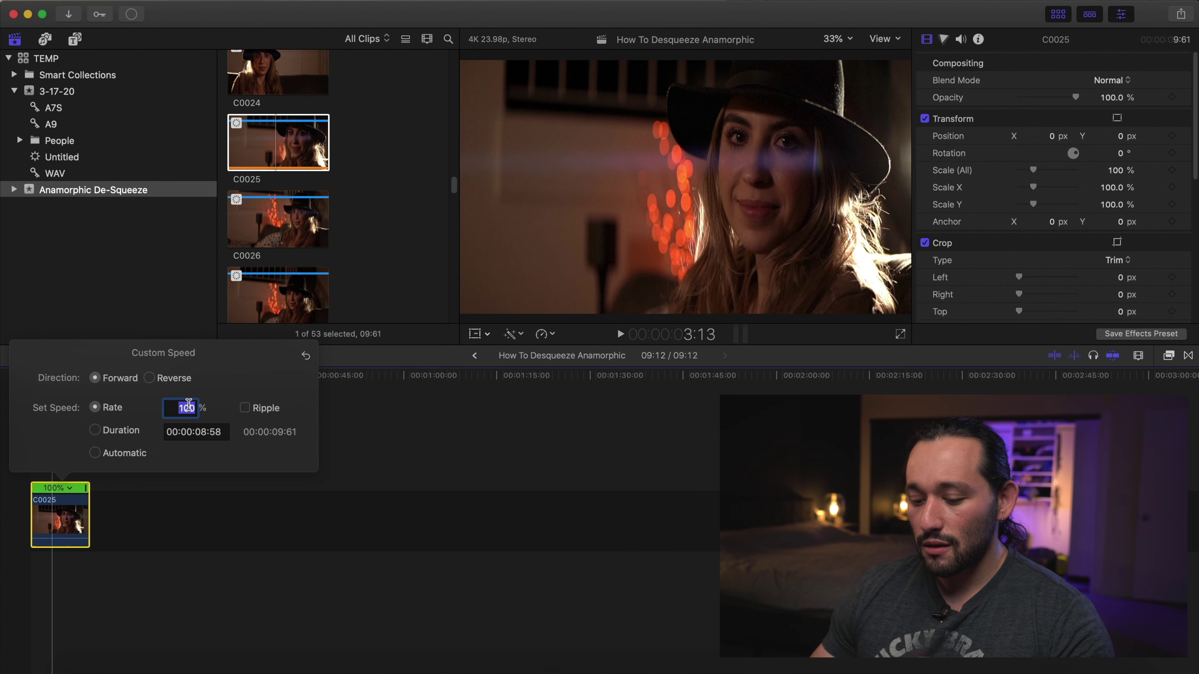
pyautogui.write('20')
pyautogui.press('Return')
pyautogui.click(153, 546)
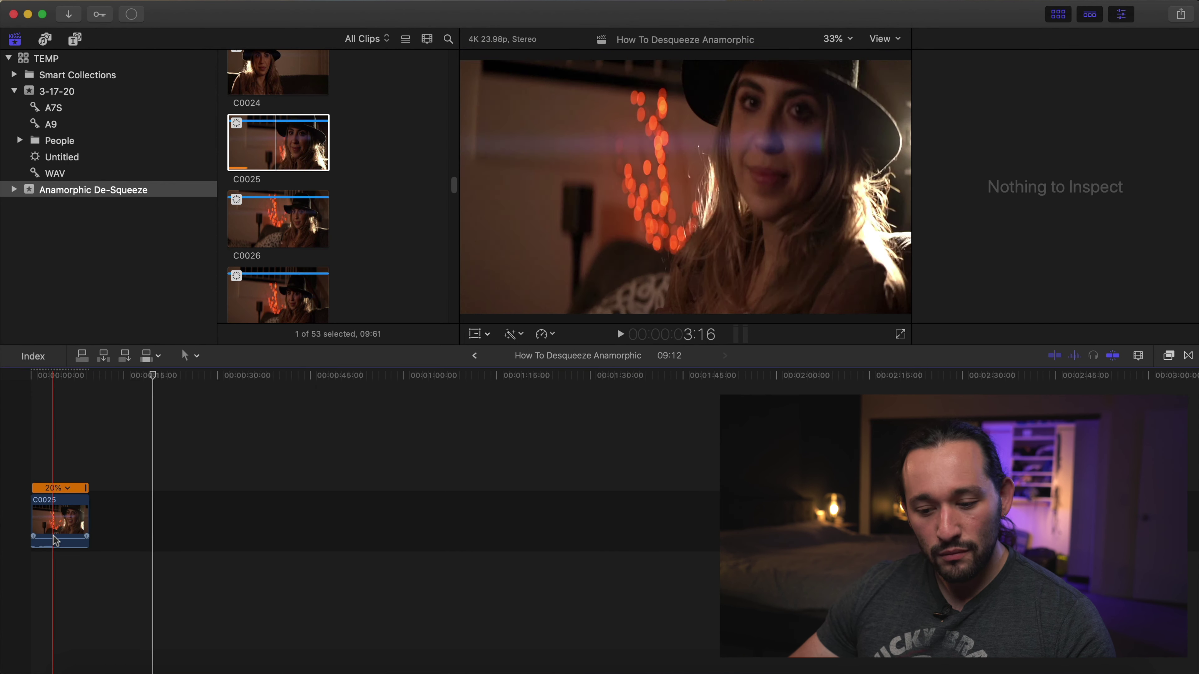
# Lengthen the slowed C0025 clip to 26:18 and switch to the Blade tool
pyautogui.click(54, 539)
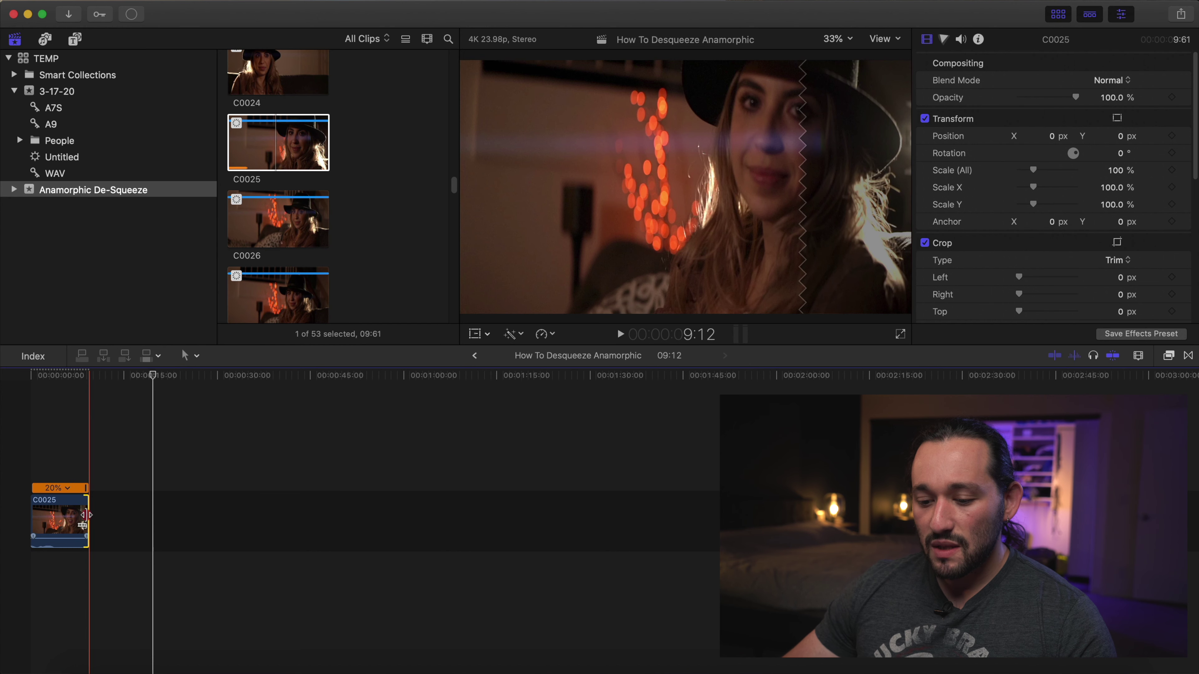
pyautogui.moveTo(87, 515); pyautogui.dragTo(193, 515)
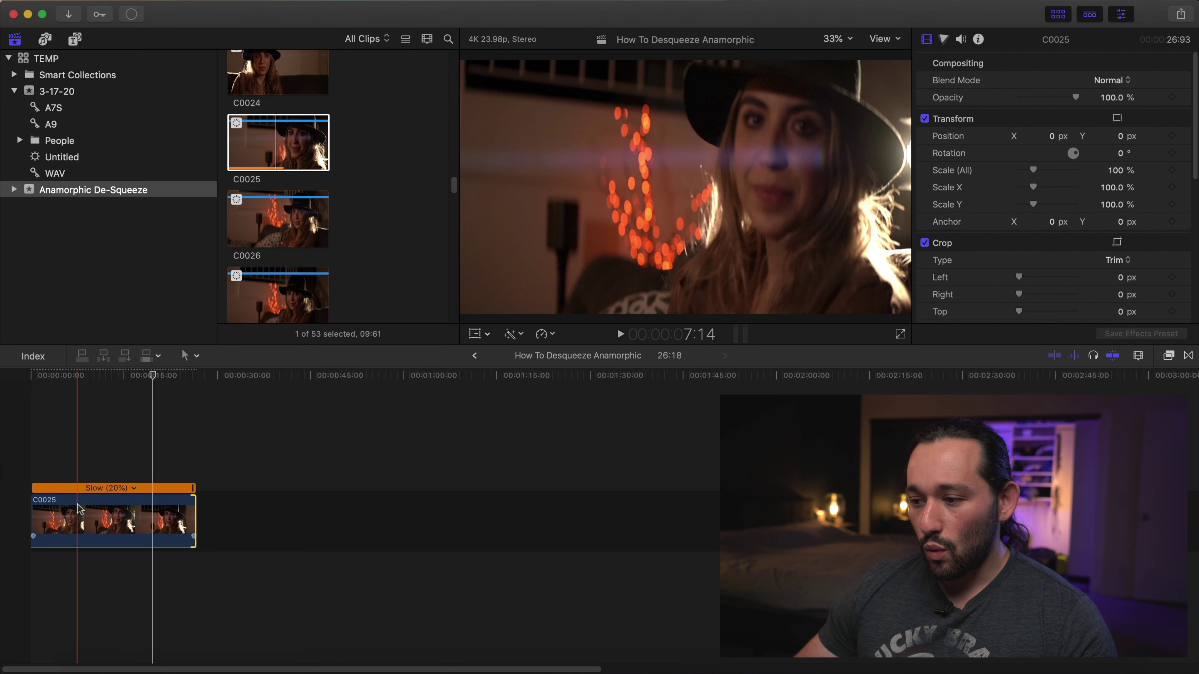
pyautogui.press('p')
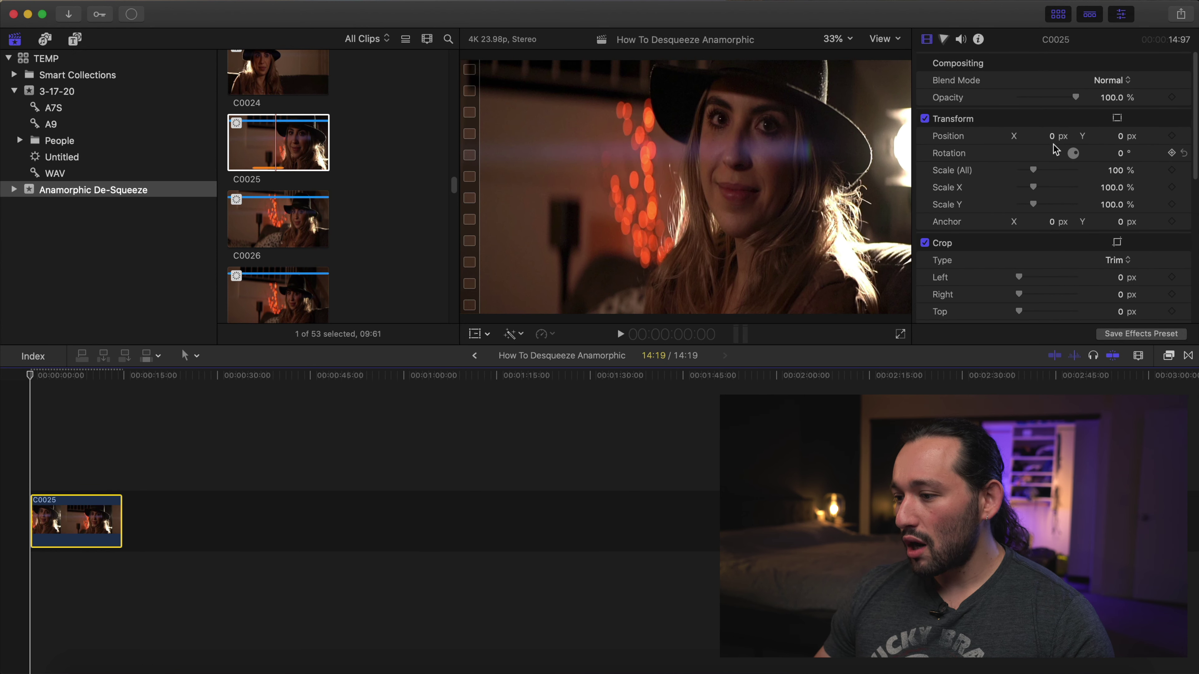
# Set C0025's Scale Y to 75% in the Transform section
pyautogui.click(1010, 121)
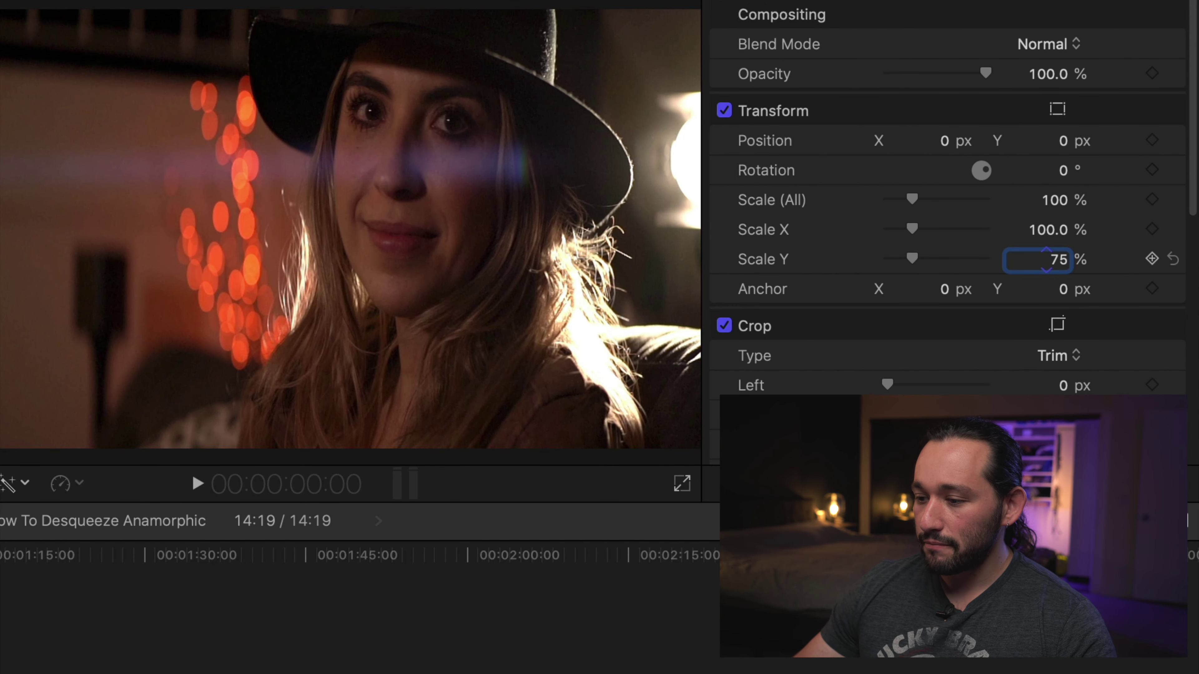
pyautogui.write('75')
pyautogui.press('Return')
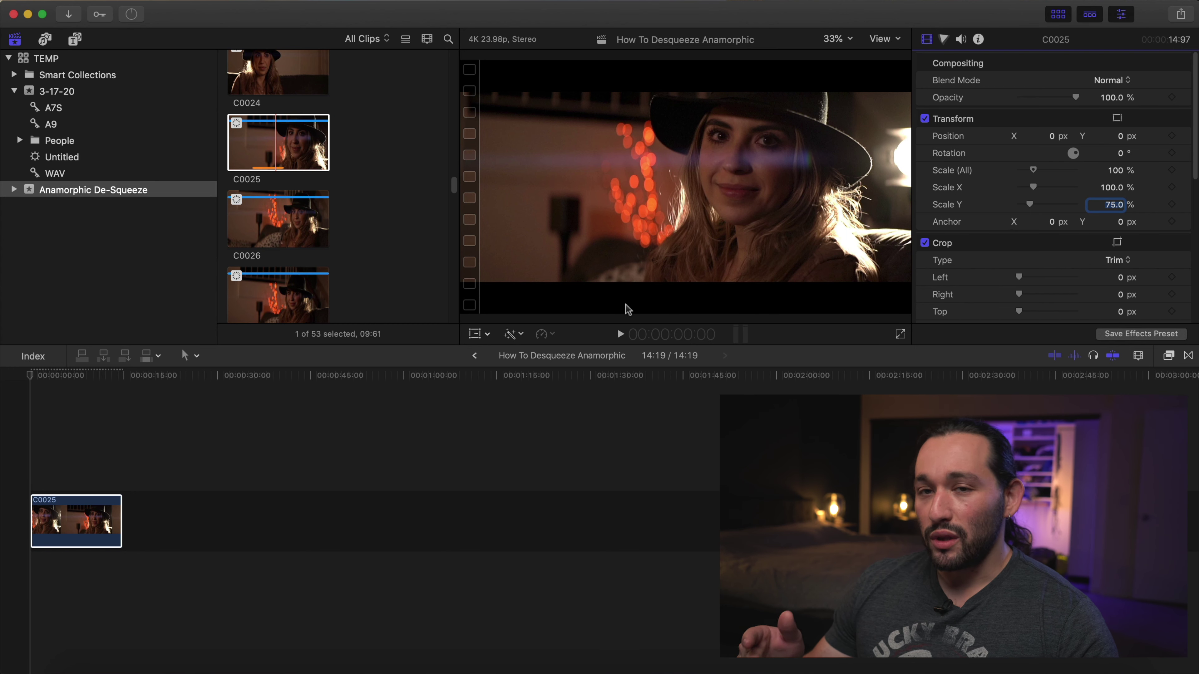
# Connect clip C0026 below C0025, then delete that connected clip
pyautogui.click(236, 252)
pyautogui.moveTo(264, 236); pyautogui.dragTo(12, 585)
pyautogui.click(41, 482)
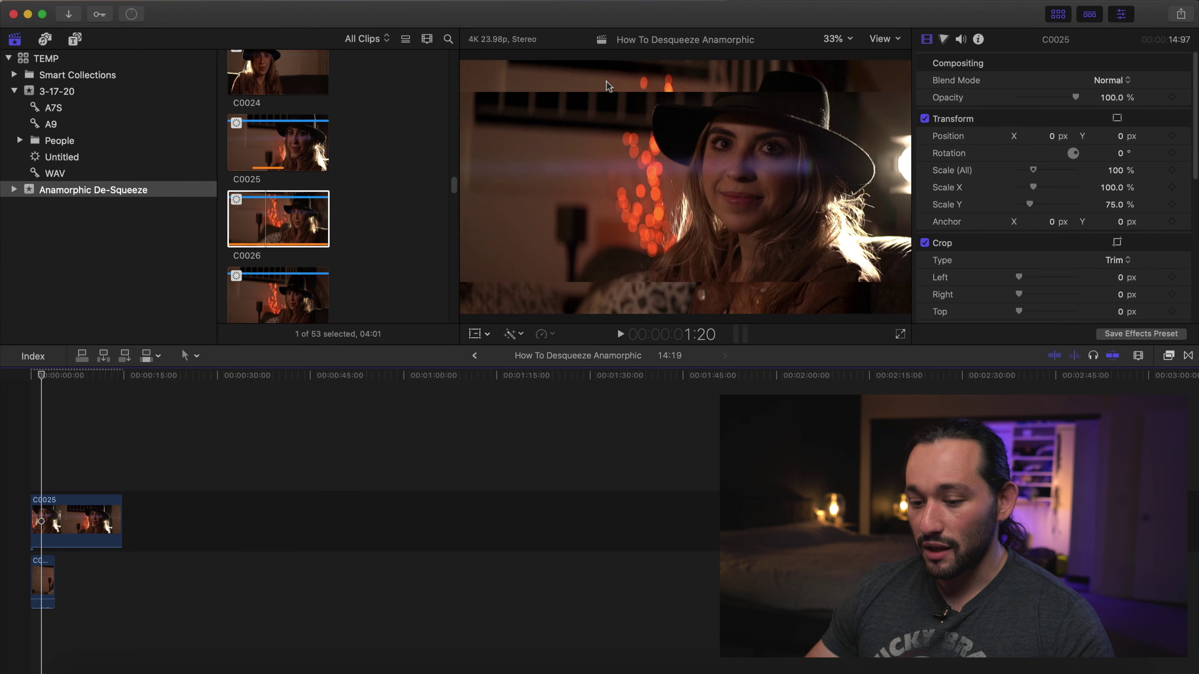
pyautogui.click(44, 591)
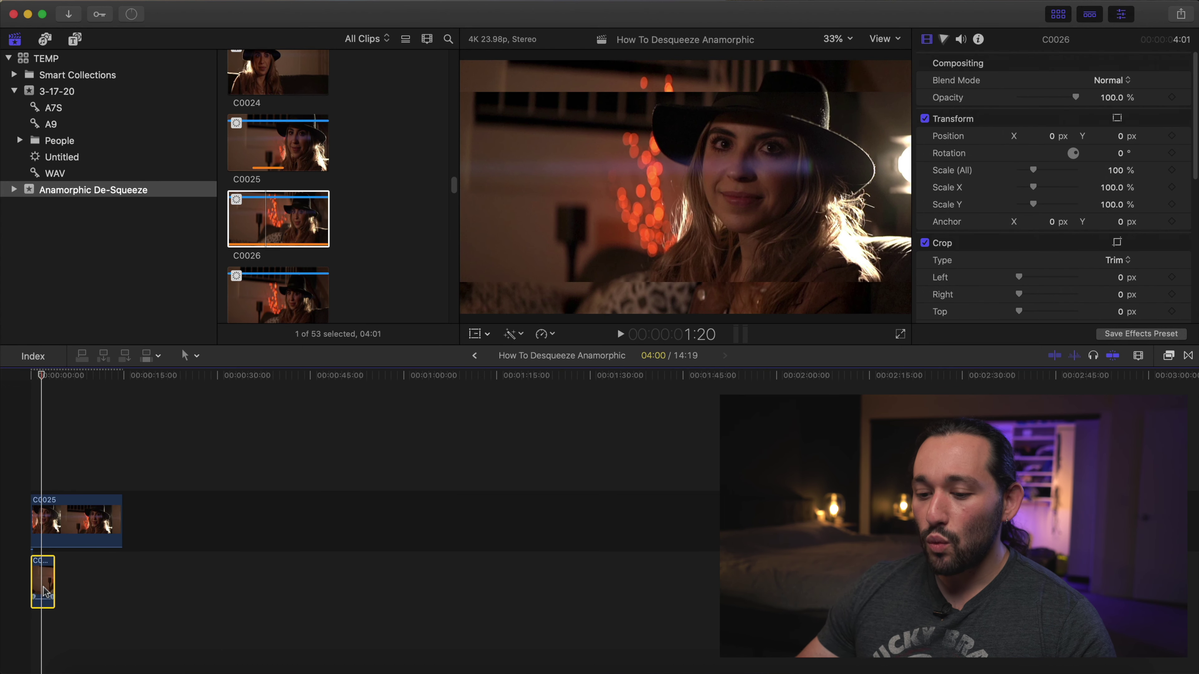
pyautogui.press('Delete')
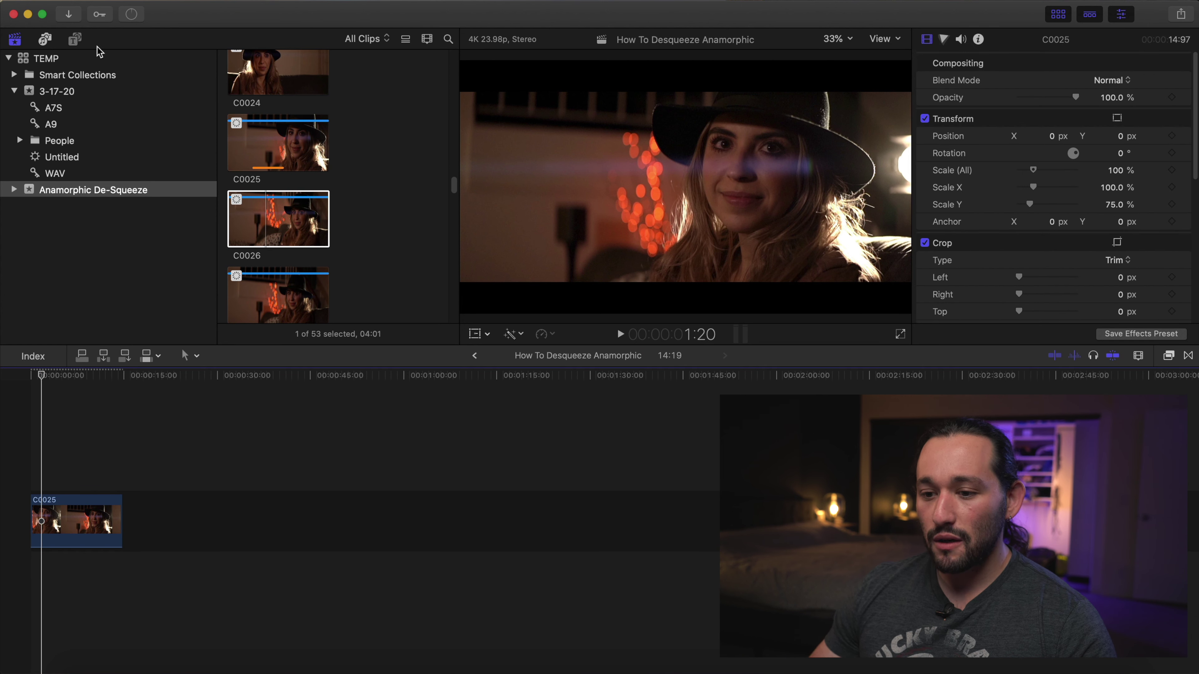
# Connect a Color Solid generator beneath C0025 and make its colour black (000000)
pyautogui.press('alt+super+1')
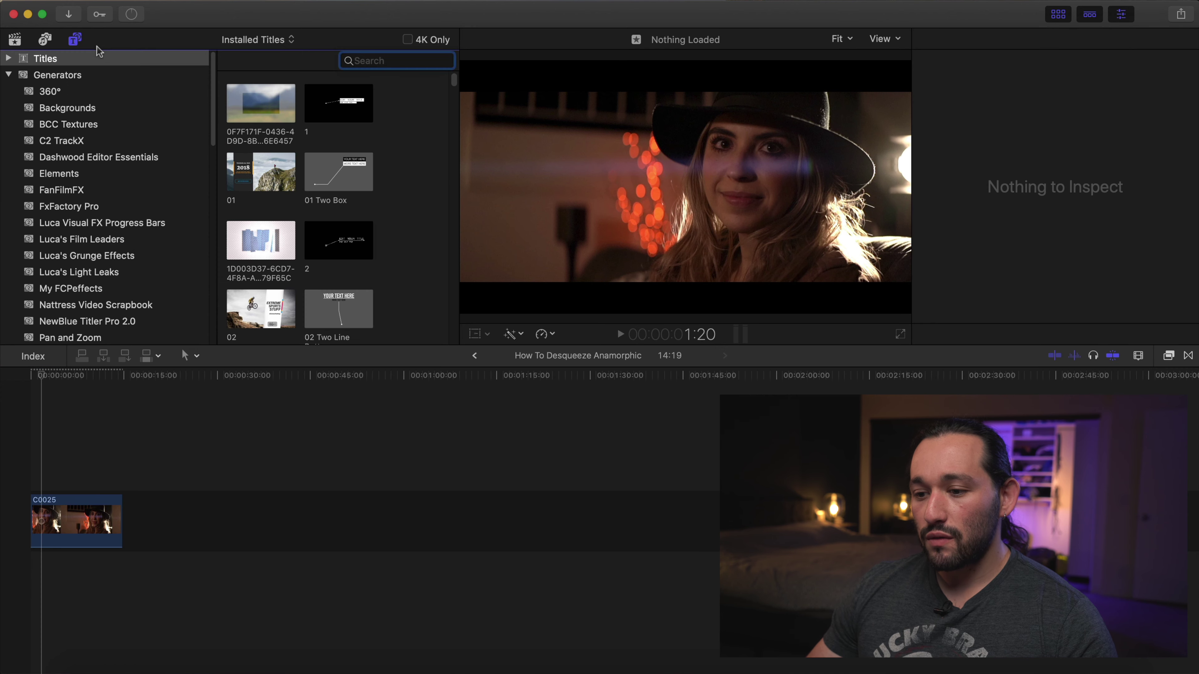
pyautogui.write('background')
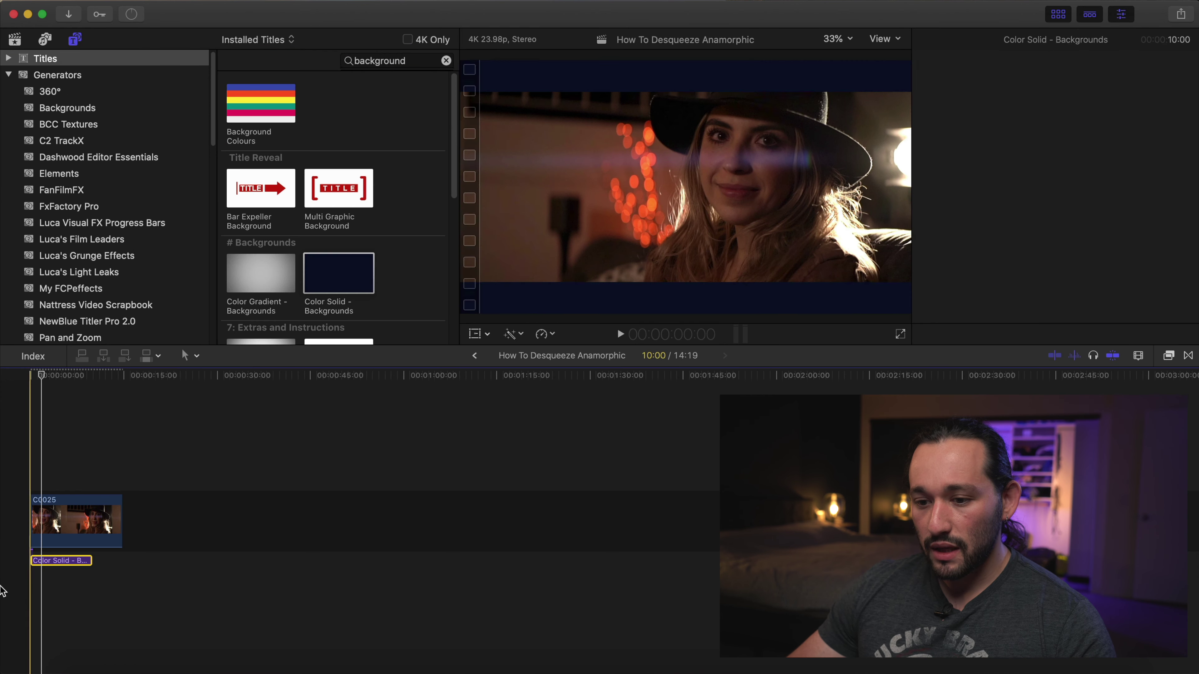
pyautogui.click(14, 39)
pyautogui.click(75, 473)
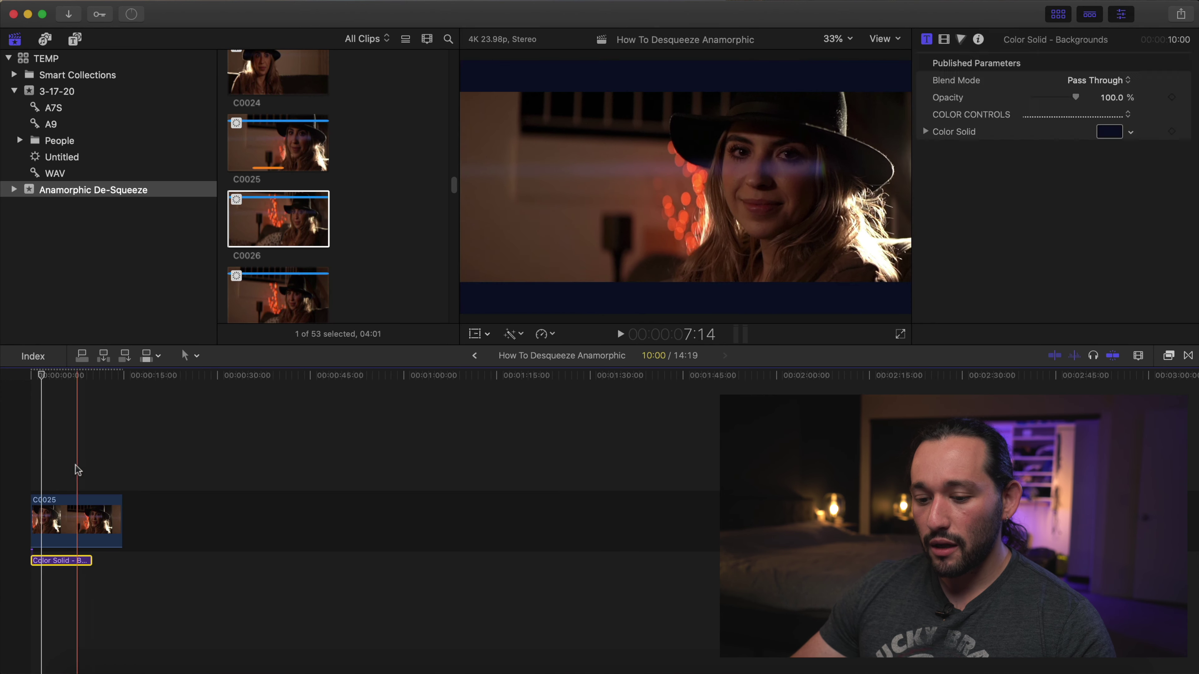
pyautogui.click(52, 562)
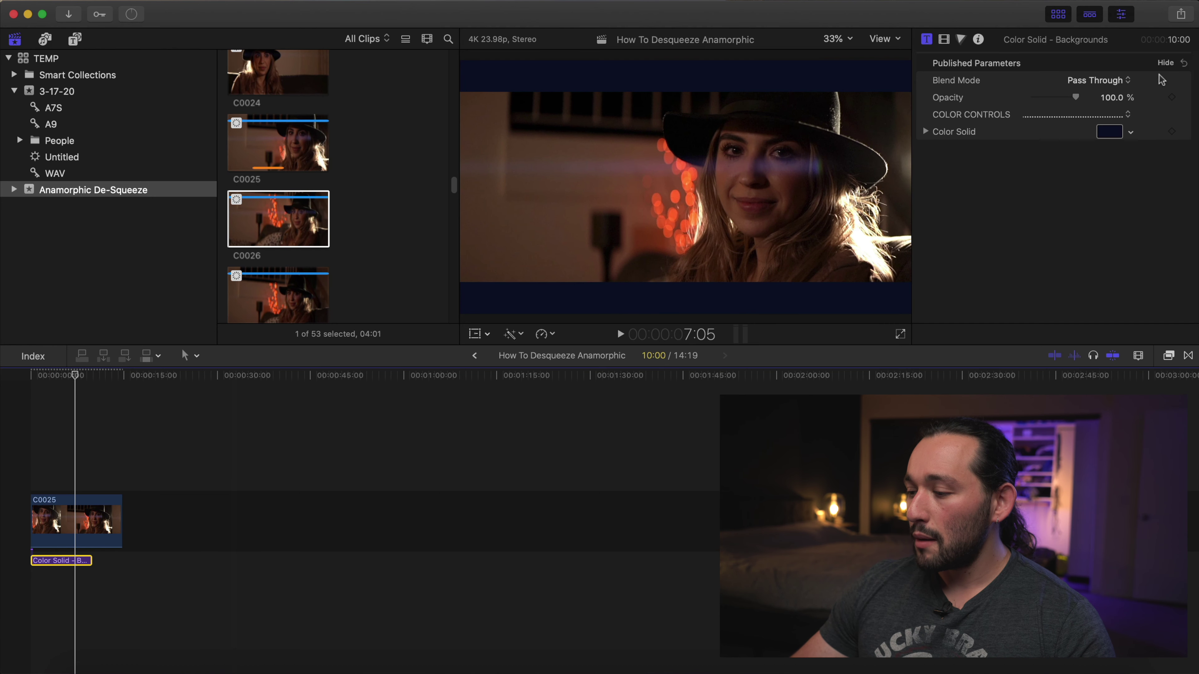
pyautogui.click(1109, 132)
pyautogui.click(250, 359)
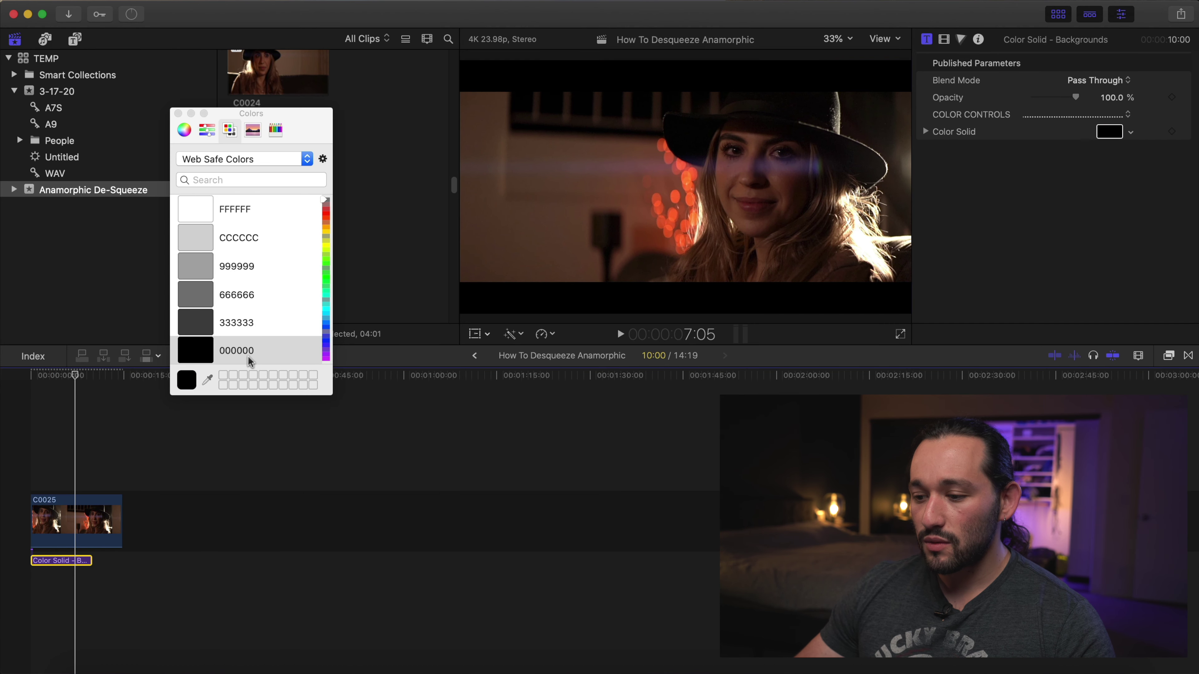
pyautogui.click(178, 114)
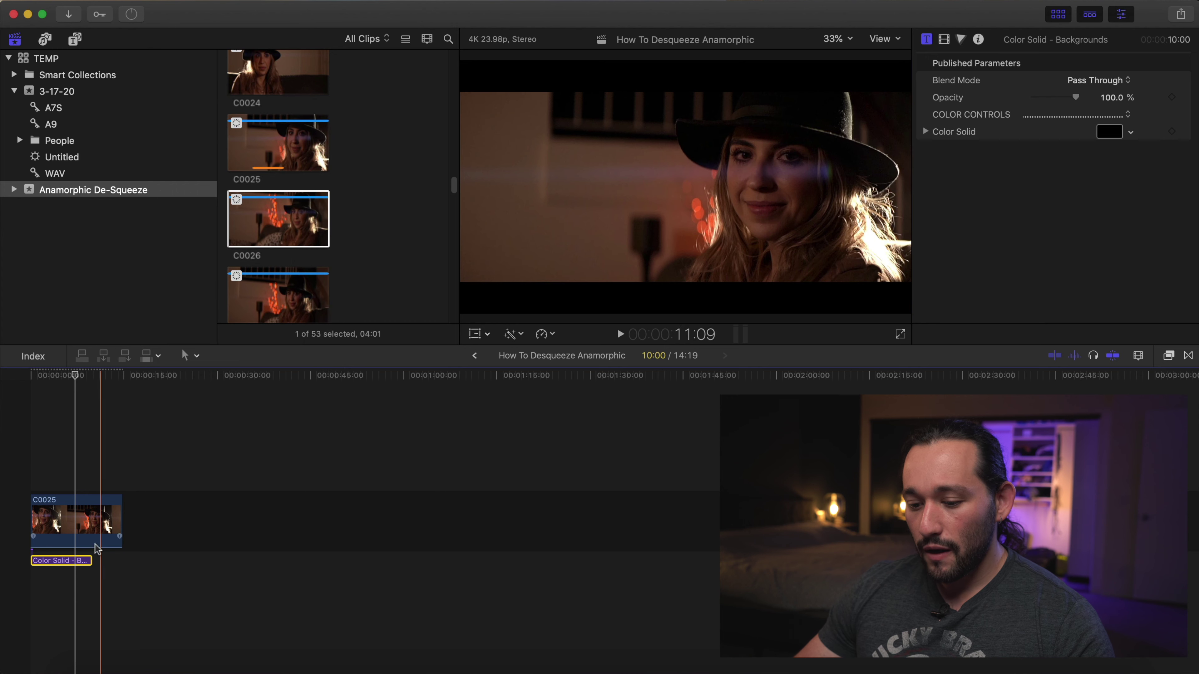
# Extend the Color Solid to 14:19 and play the letterboxed result from the start
pyautogui.moveTo(91, 561); pyautogui.dragTo(121, 561)
pyautogui.click(2, 445)
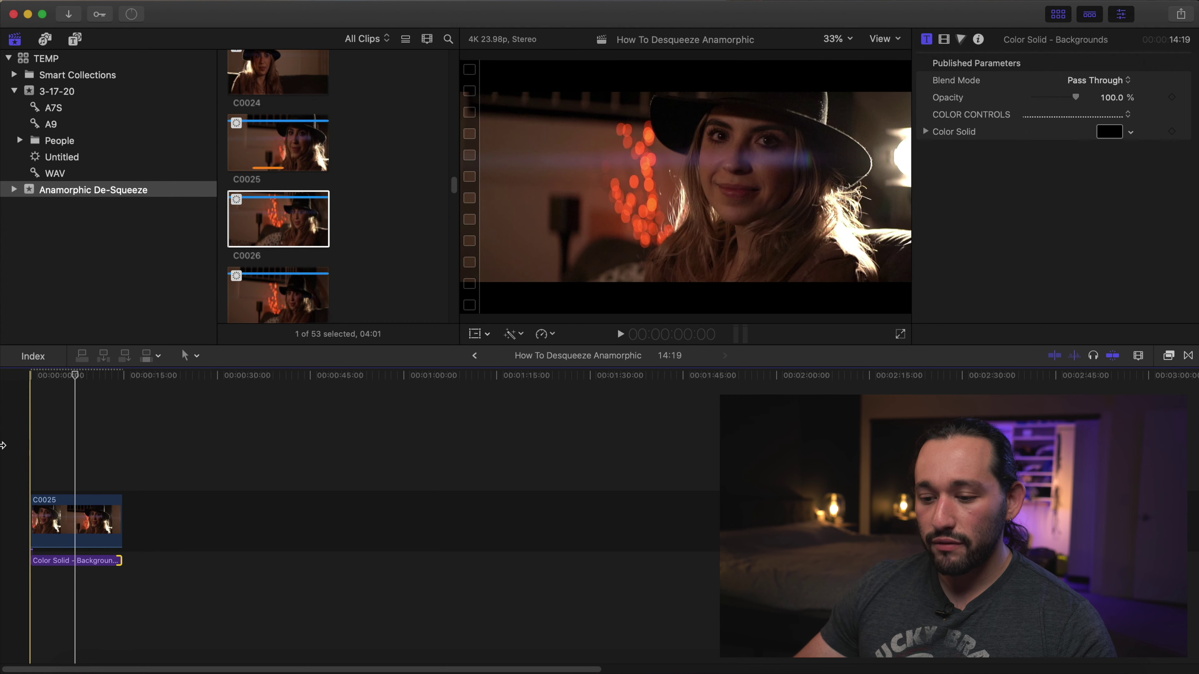
pyautogui.press('space')
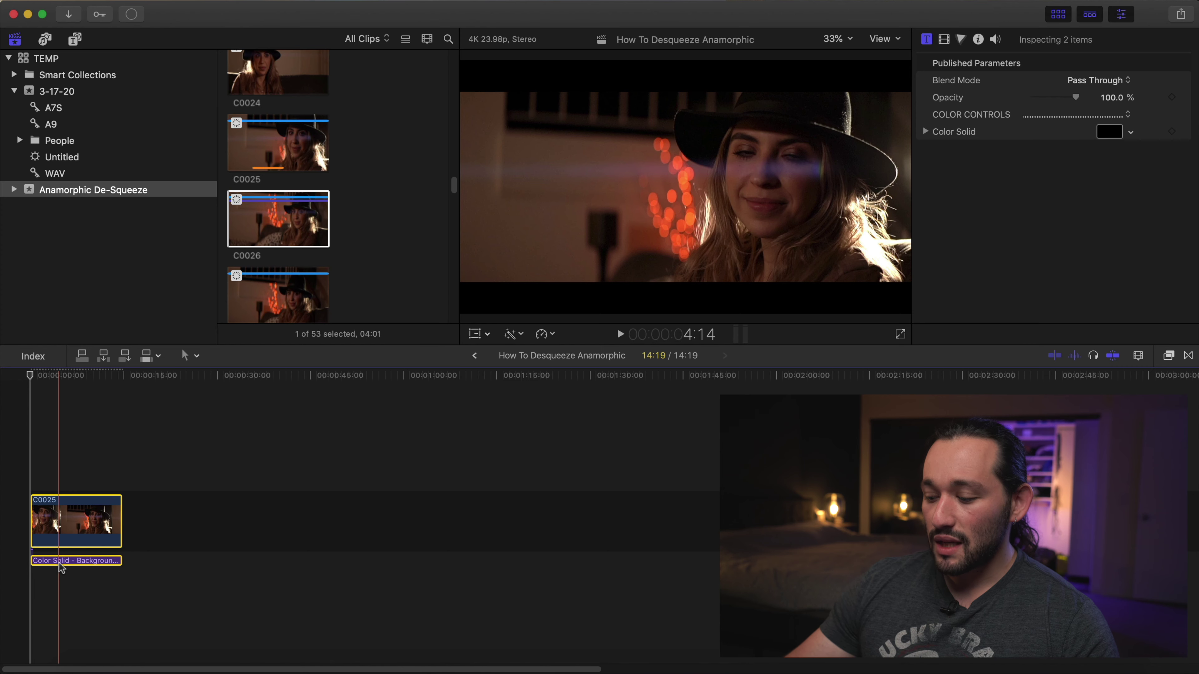
# Delete both clips from the timeline and start a new project from the File menu
pyautogui.press('Delete')
pyautogui.click(119, 3)
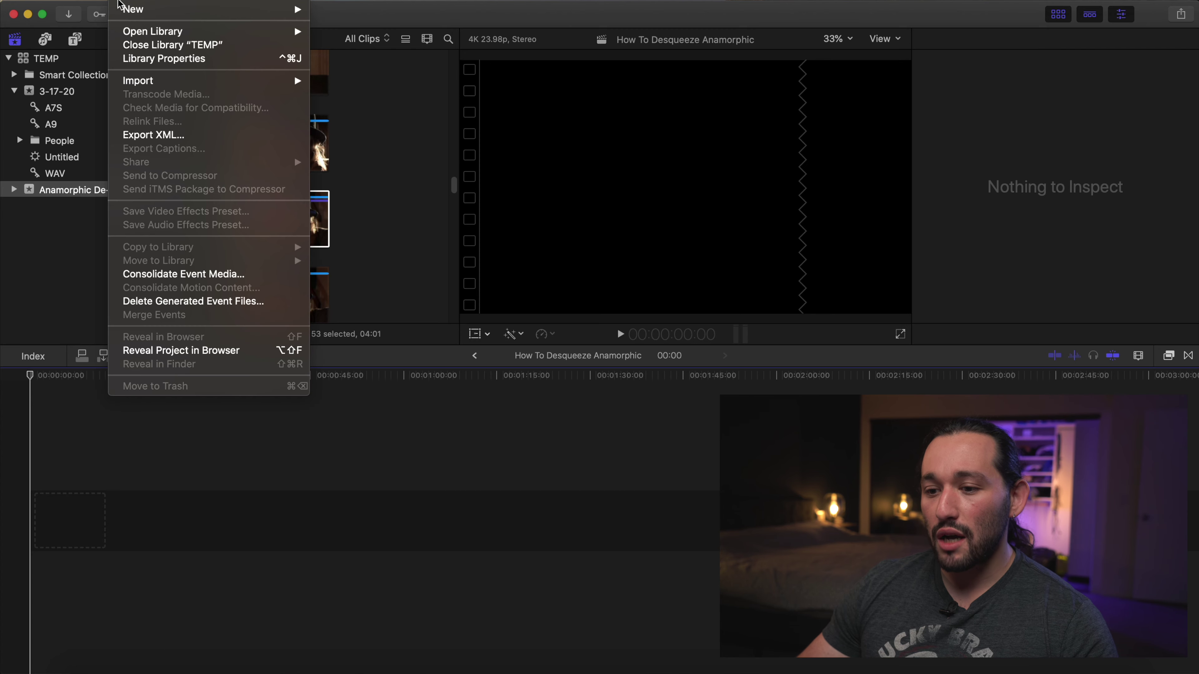
pyautogui.moveTo(283, 14)
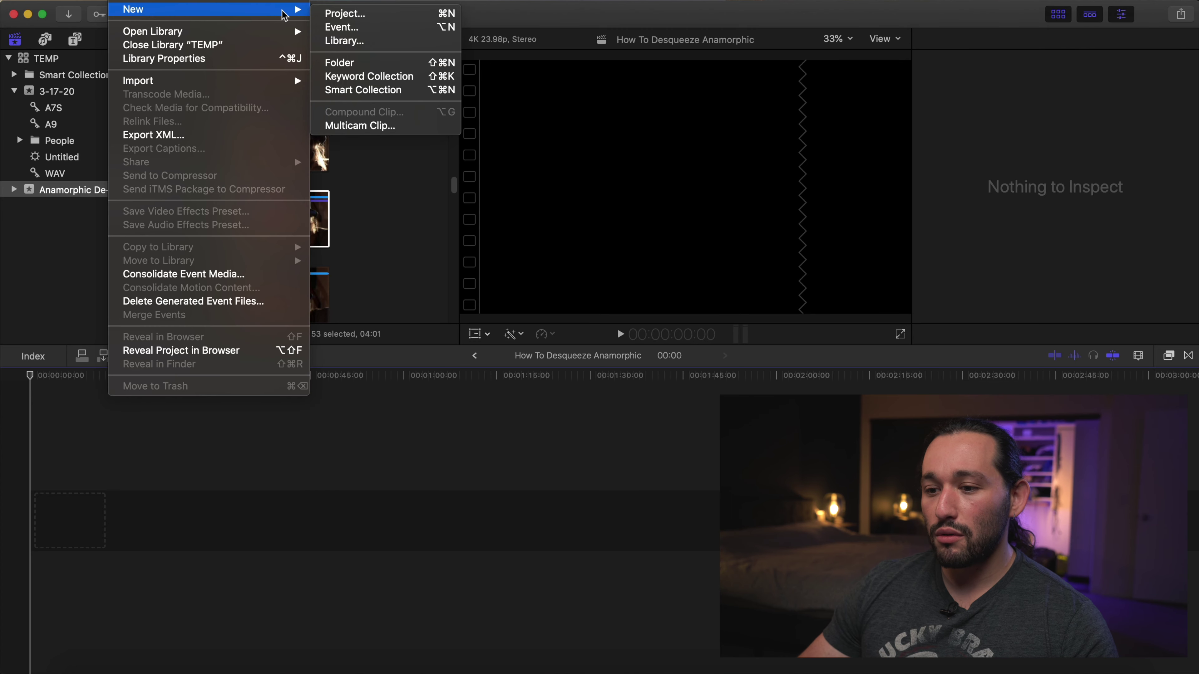
pyautogui.click(347, 13)
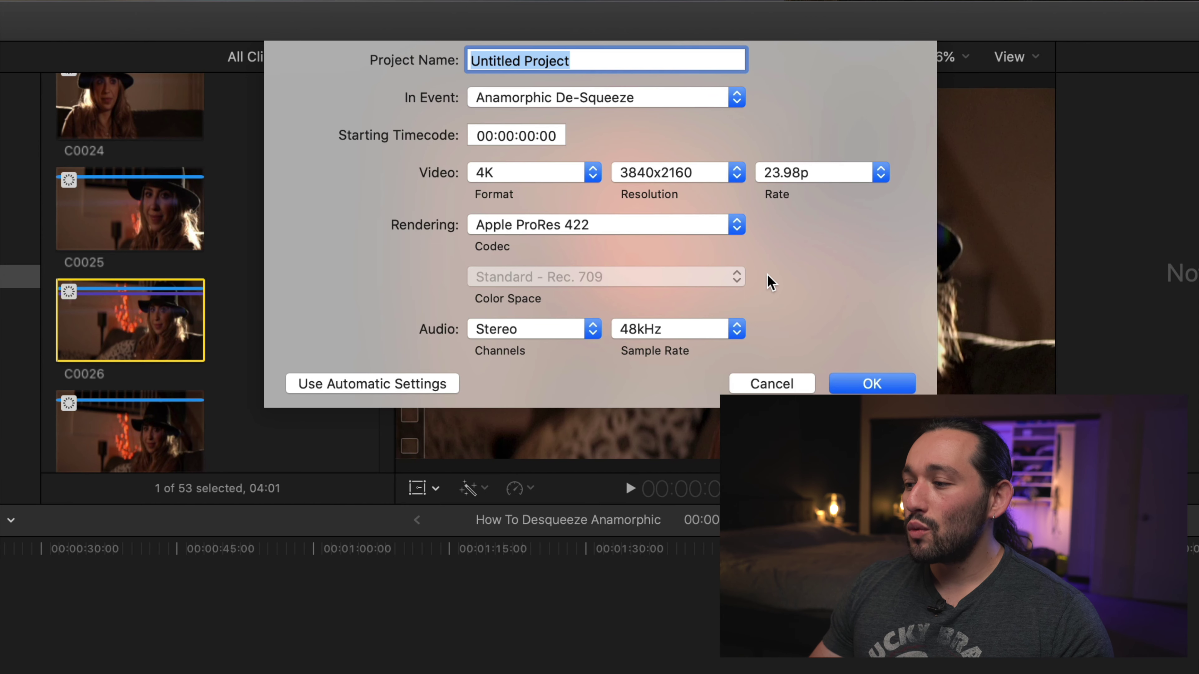
# Launch Calculator via Spotlight and move it off the project settings
pyautogui.press('super+space')
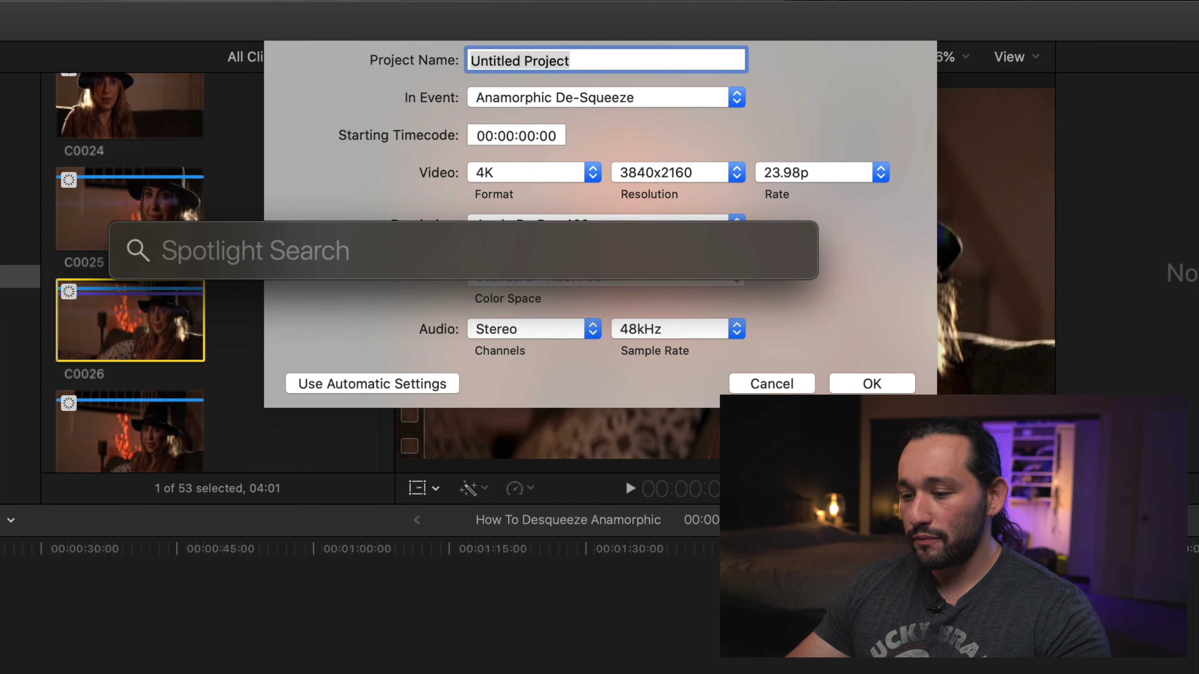
pyautogui.press('Return')
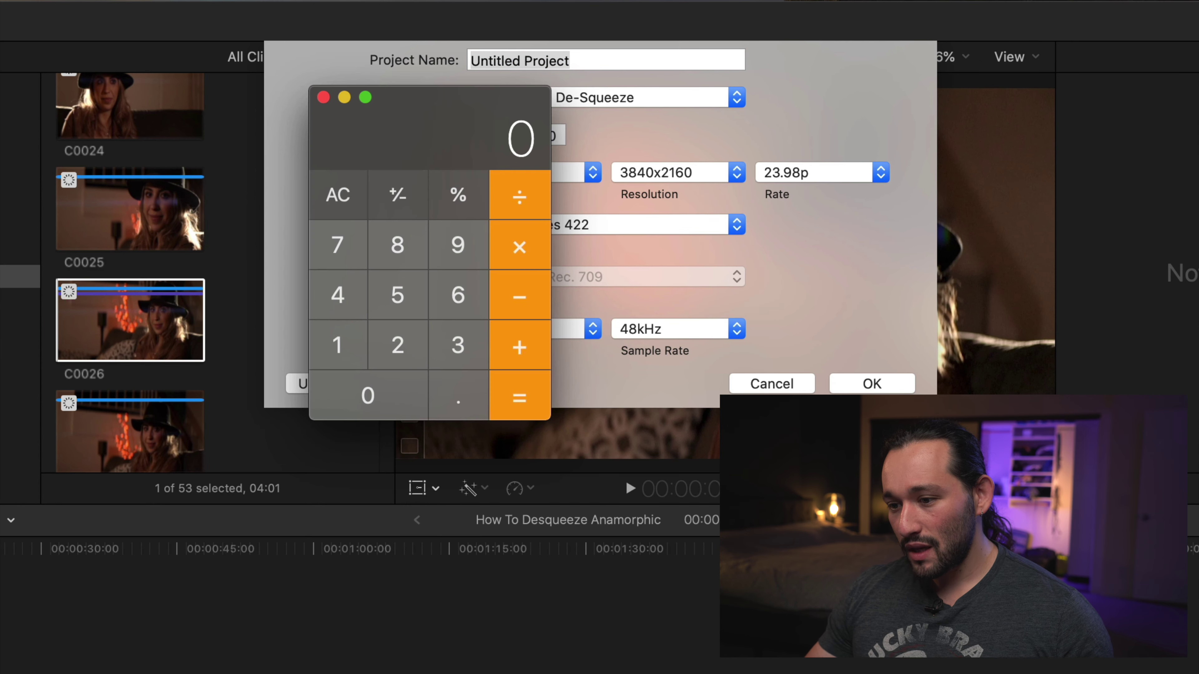
pyautogui.moveTo(445, 141); pyautogui.dragTo(250, 136)
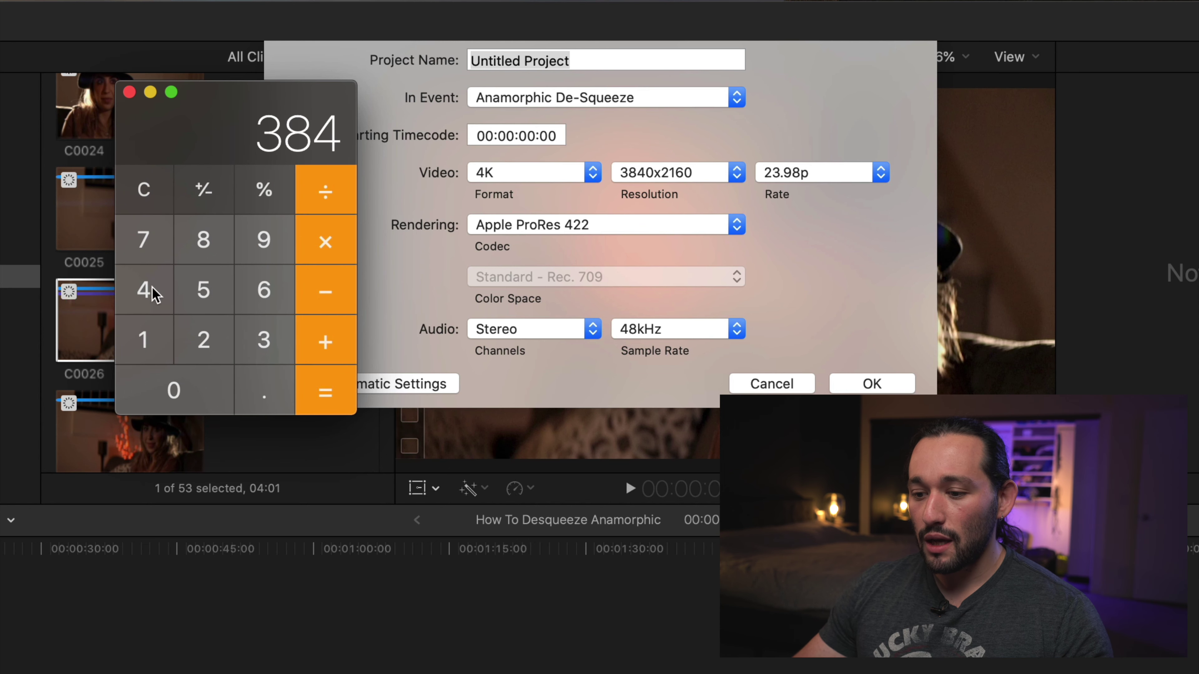
# Calculate 3840 × 1.33 = 5107.2 for the de-squeezed width
pyautogui.click(159, 393)
pyautogui.click(339, 261)
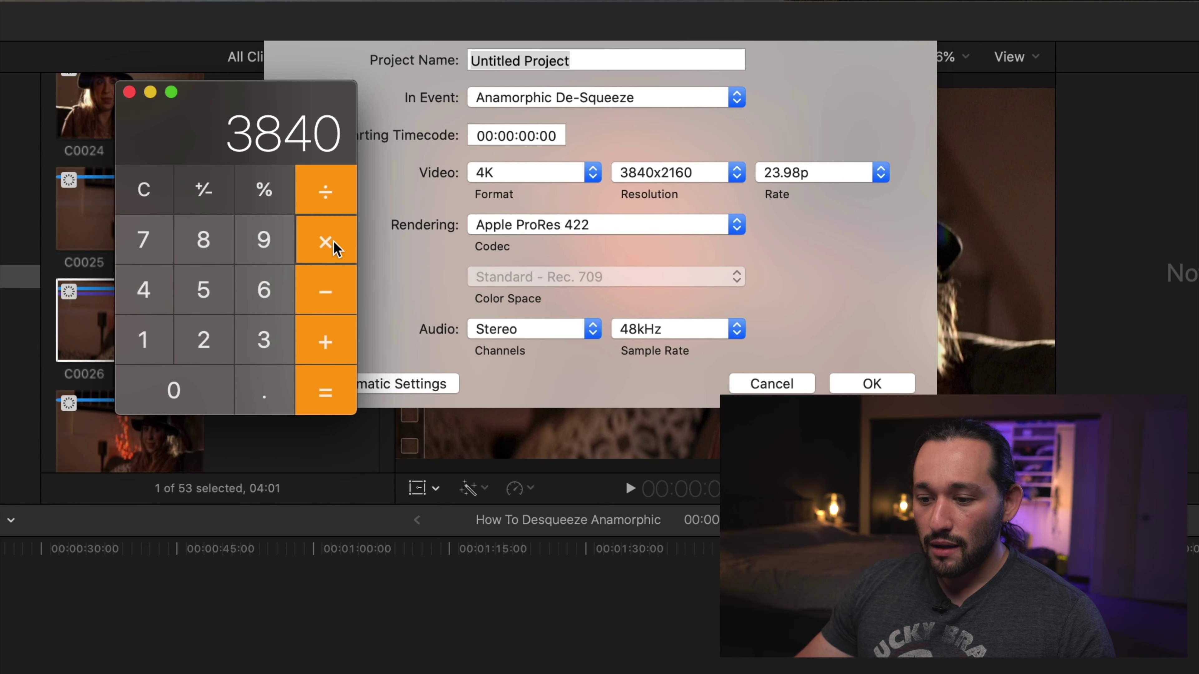
pyautogui.click(169, 342)
pyautogui.click(256, 390)
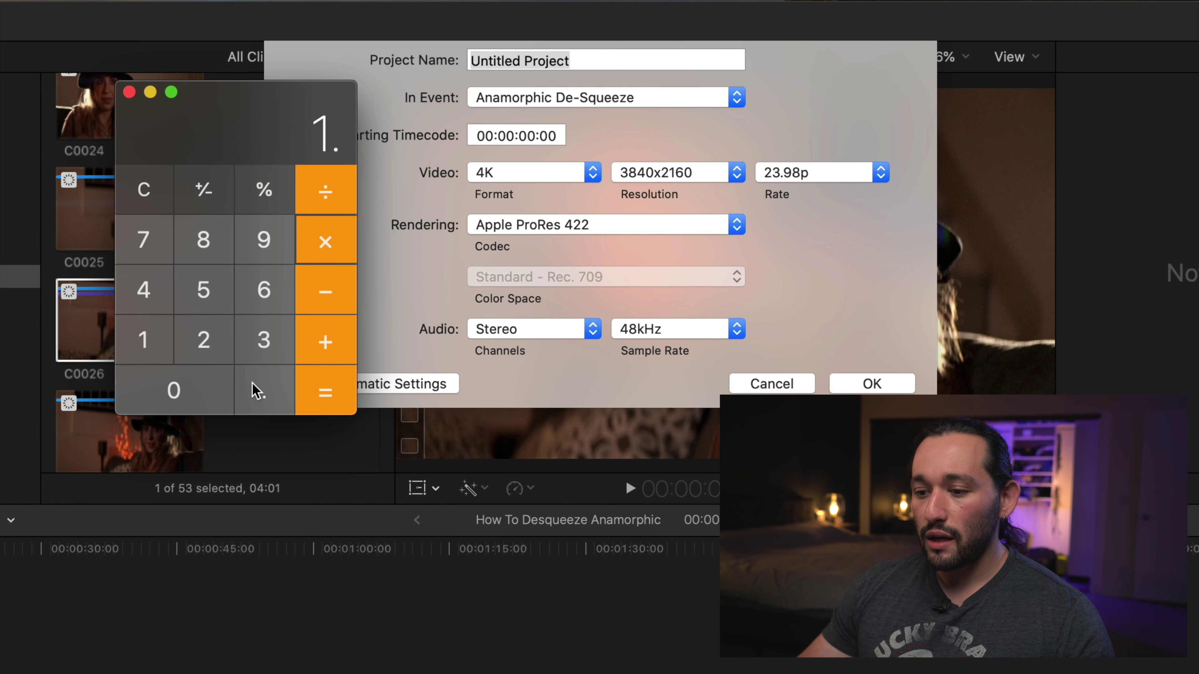
pyautogui.click(259, 346)
pyautogui.click(258, 346)
pyautogui.click(324, 407)
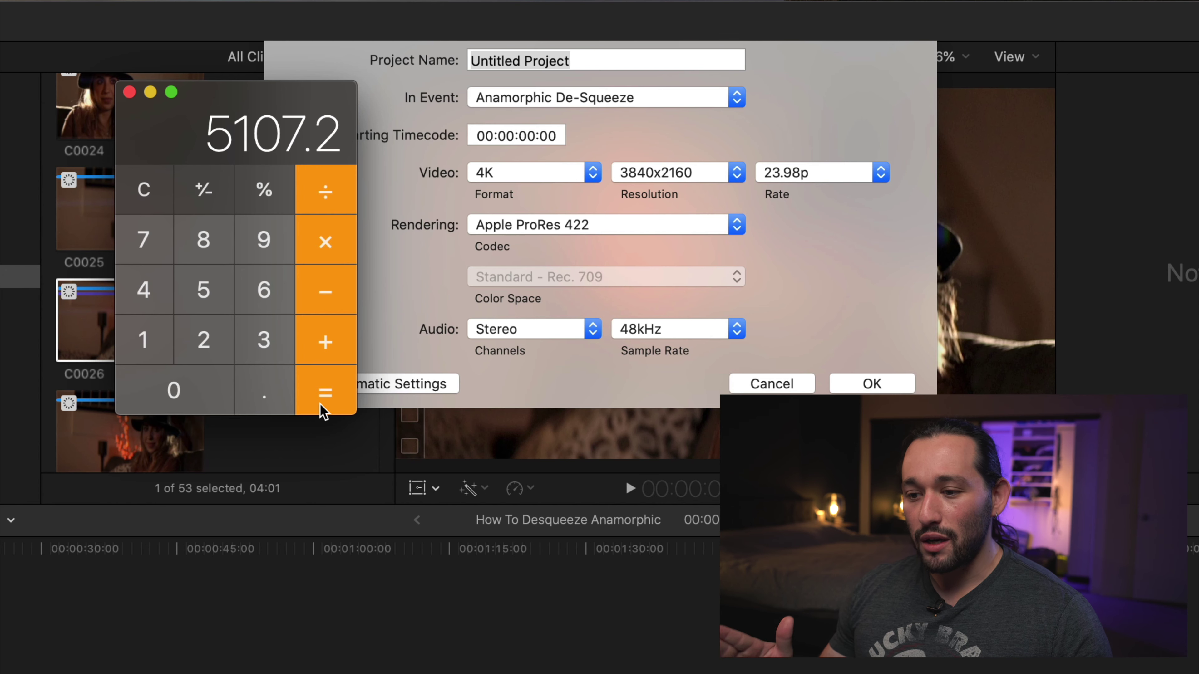
pyautogui.moveTo(226, 101); pyautogui.dragTo(51, 75)
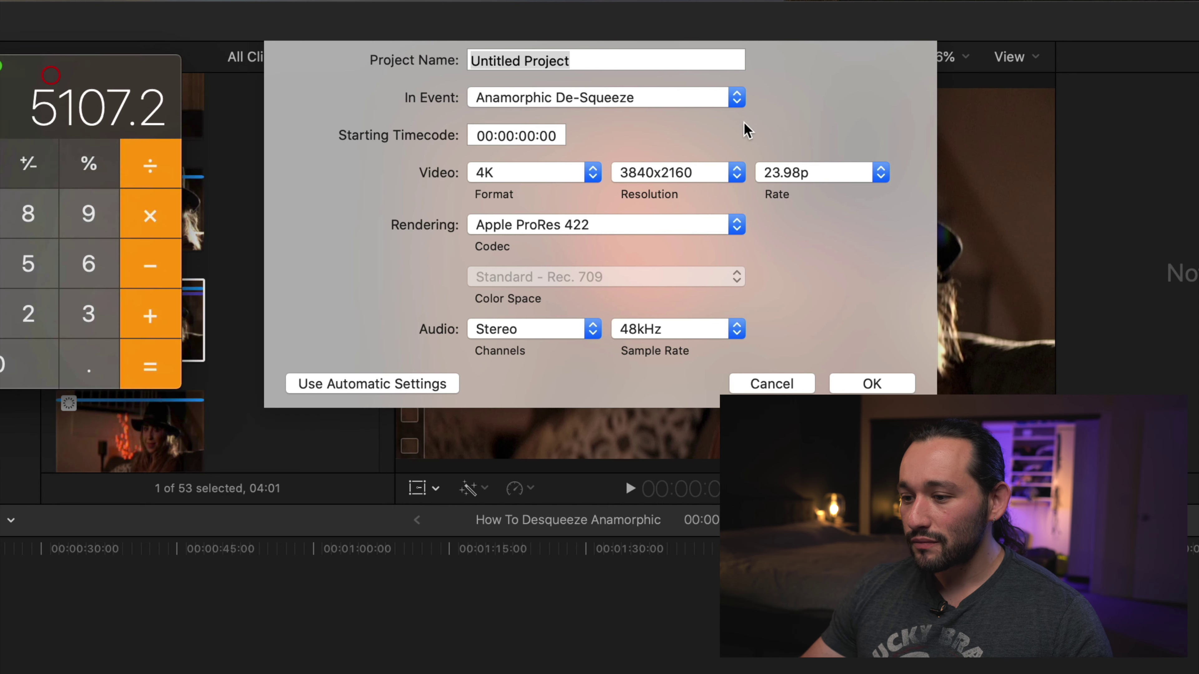
# Create the new project with a Custom format at 5107 × 2160 resolution
pyautogui.click(501, 173)
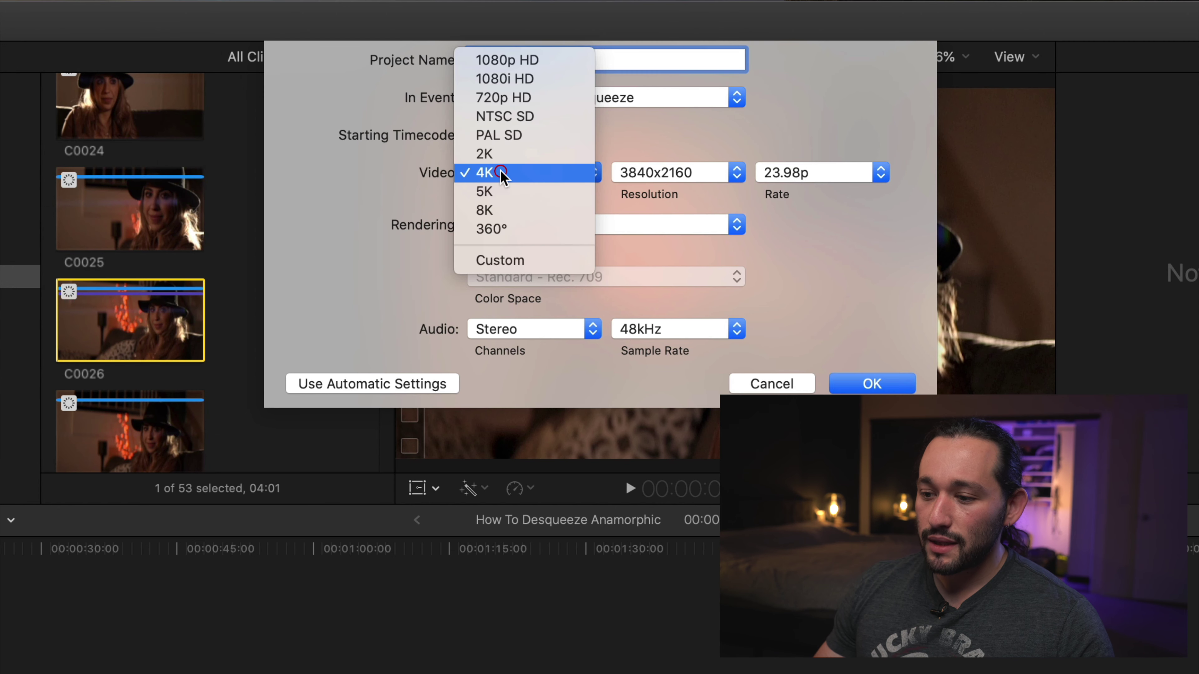
pyautogui.click(509, 261)
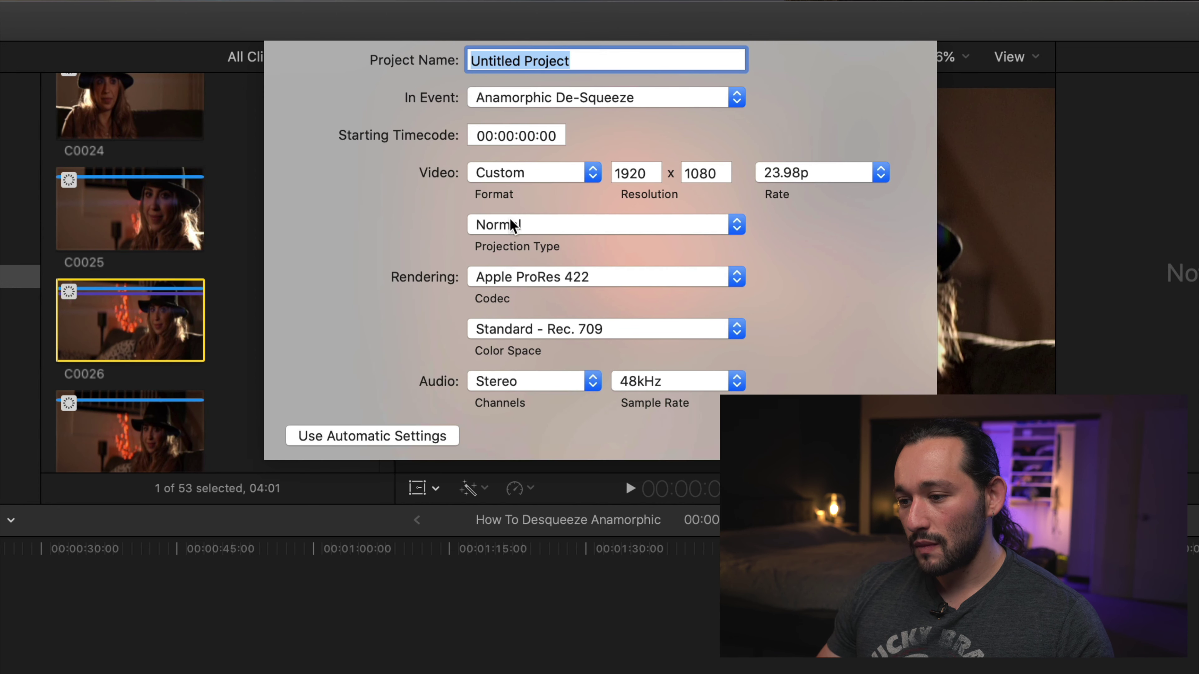
pyautogui.doubleClick(633, 173)
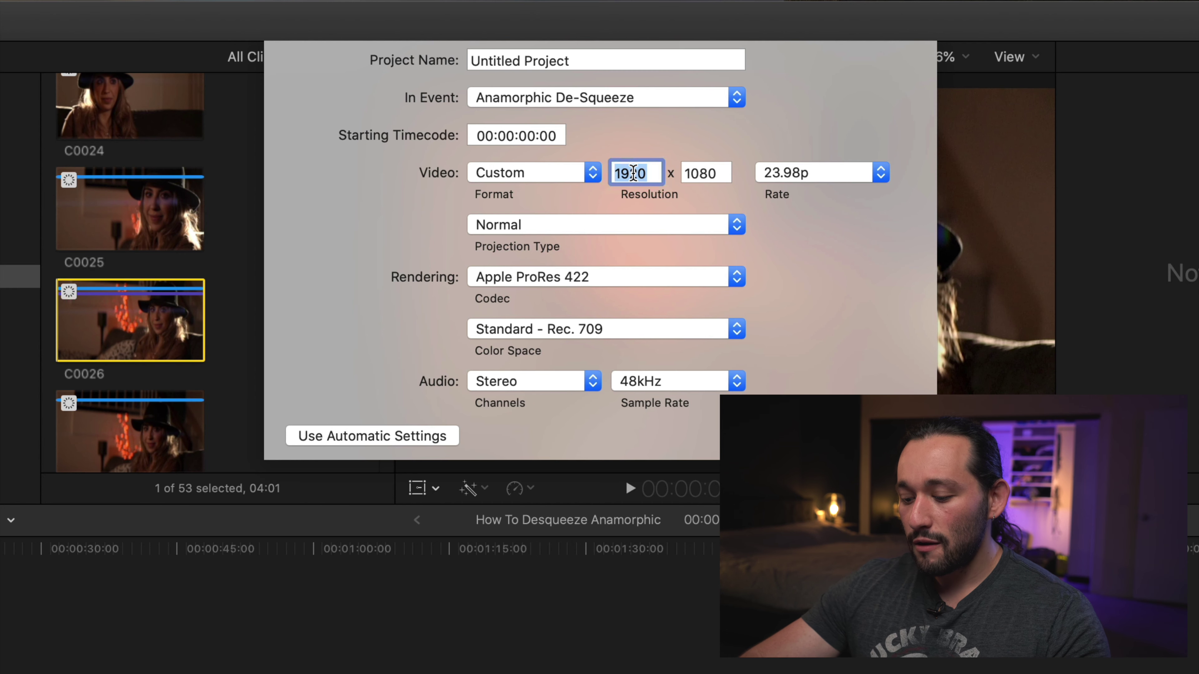
pyautogui.write('51')
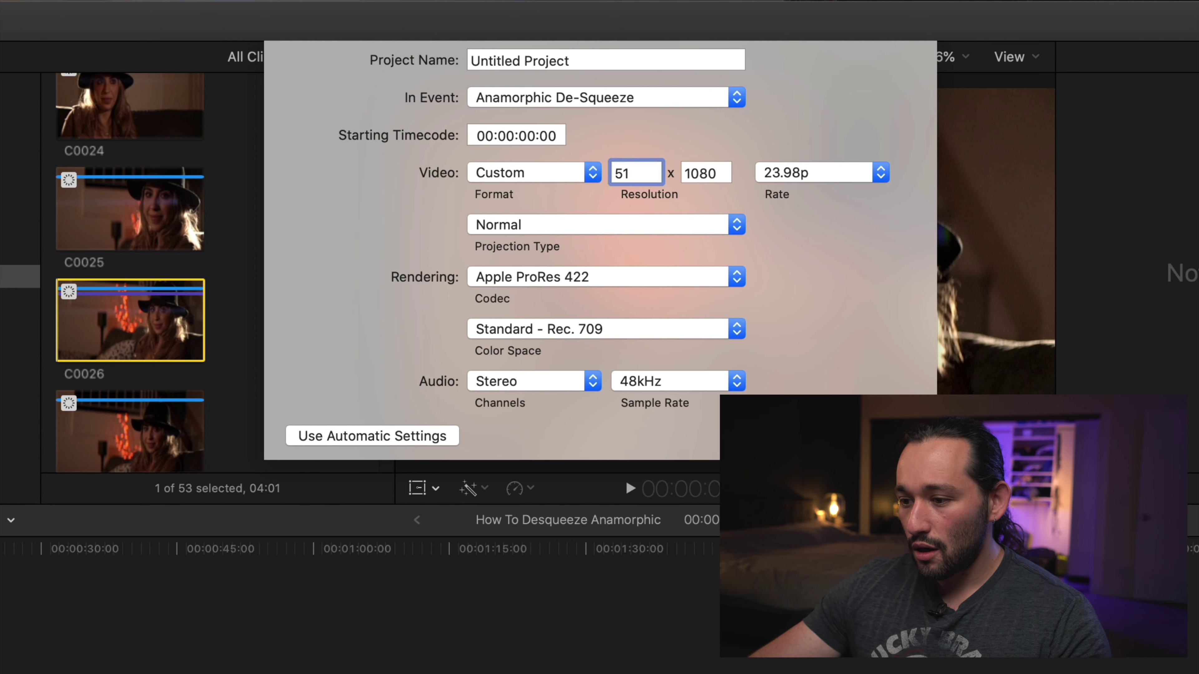
pyautogui.write('0')
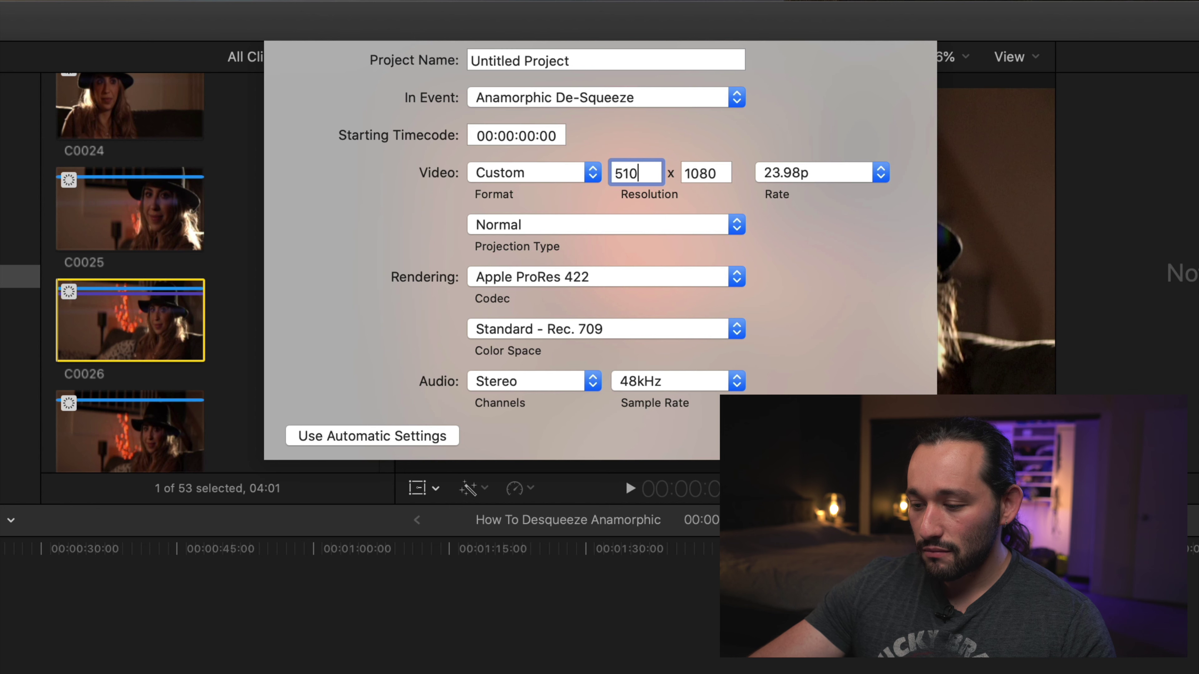
pyautogui.write('7')
pyautogui.press('Tab')
pyautogui.write('2')
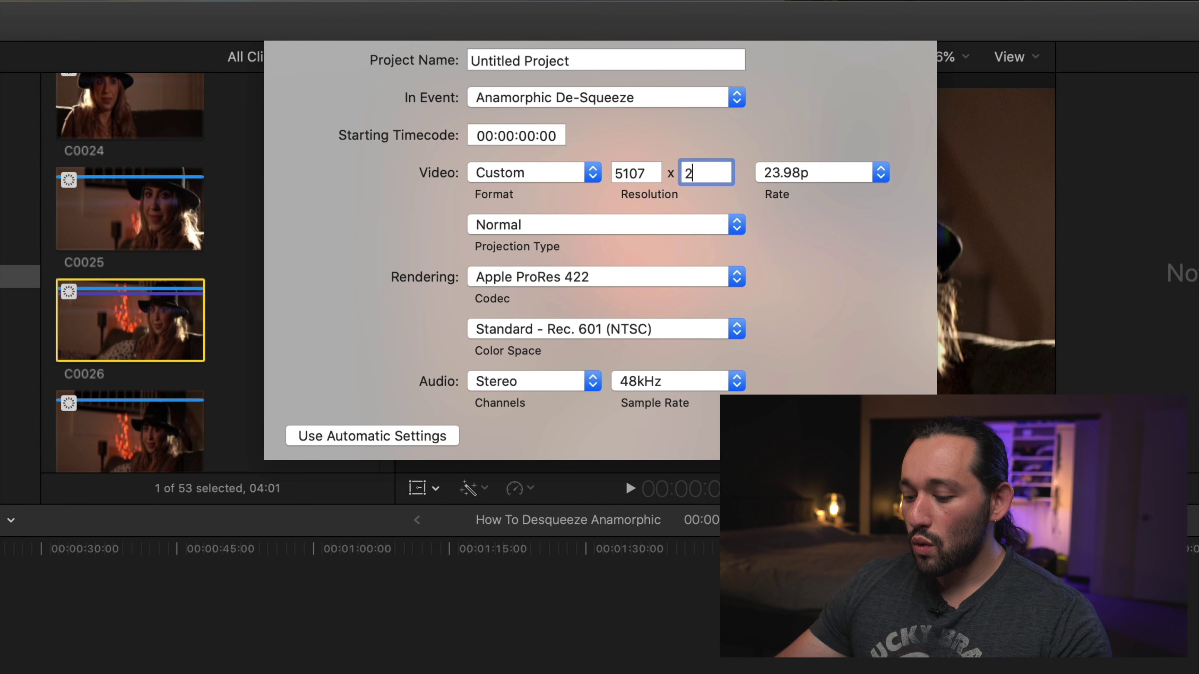
pyautogui.write('160')
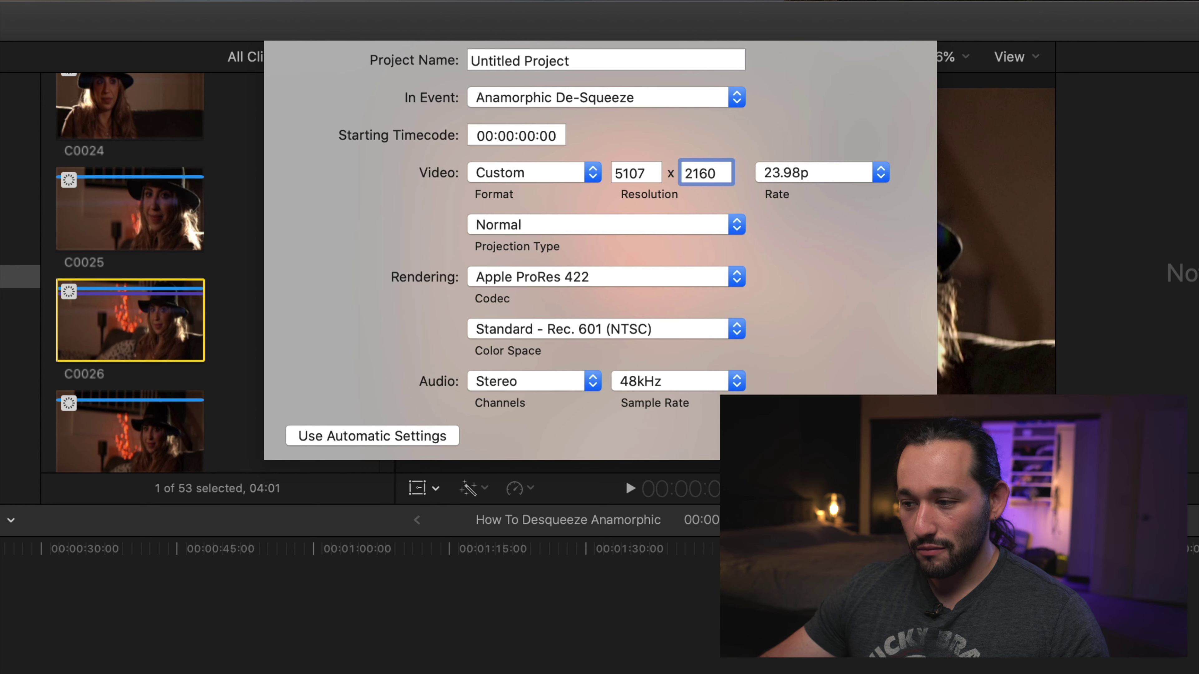
pyautogui.press('Return')
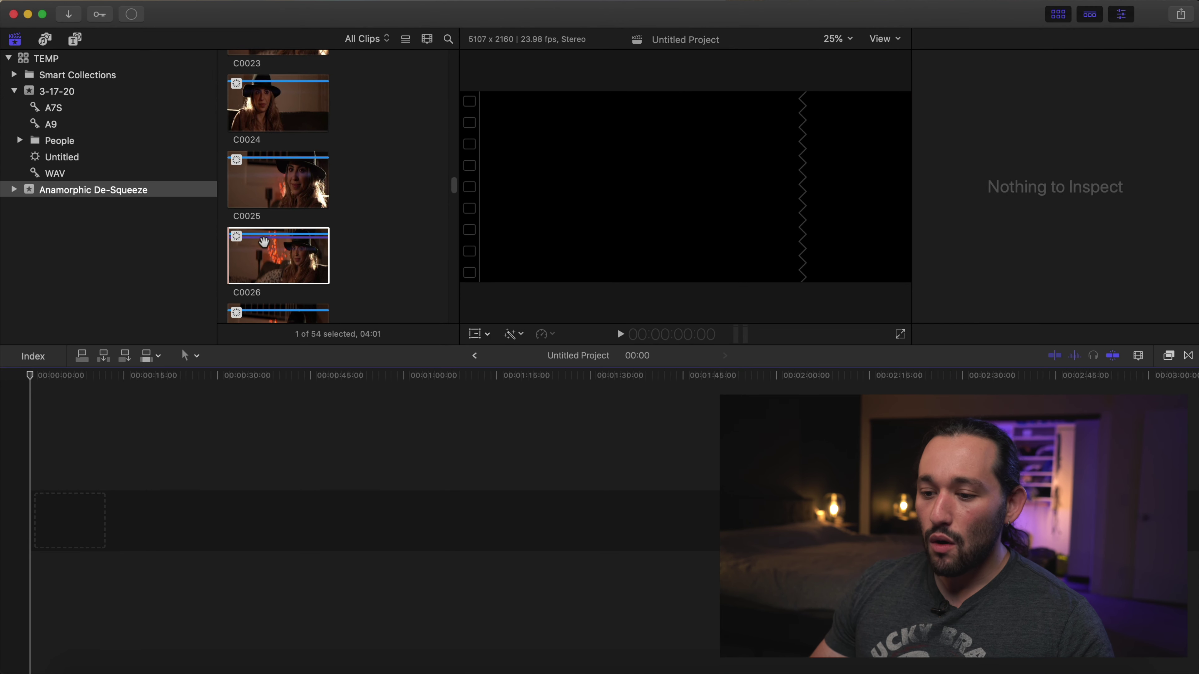
pyautogui.click(263, 242)
# Place C0026 at the start of the new timeline and set its Scale X to 133%
pyautogui.moveTo(284, 246); pyautogui.dragTo(59, 500)
pyautogui.click(42, 485)
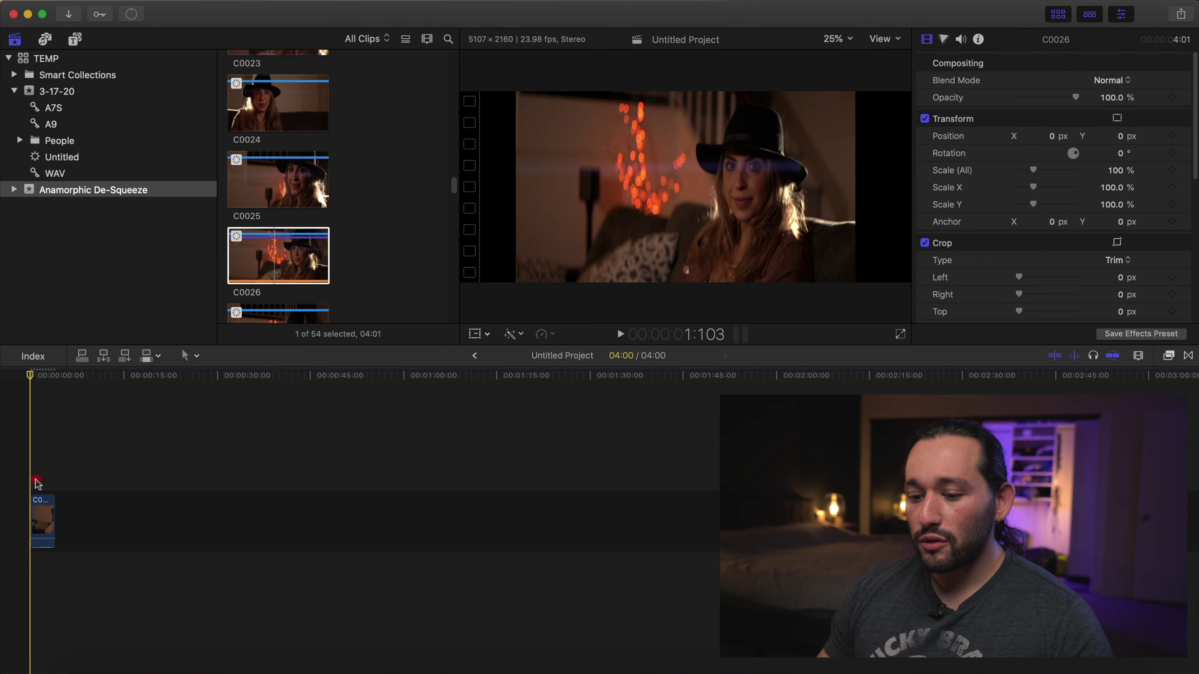
pyautogui.click(42, 514)
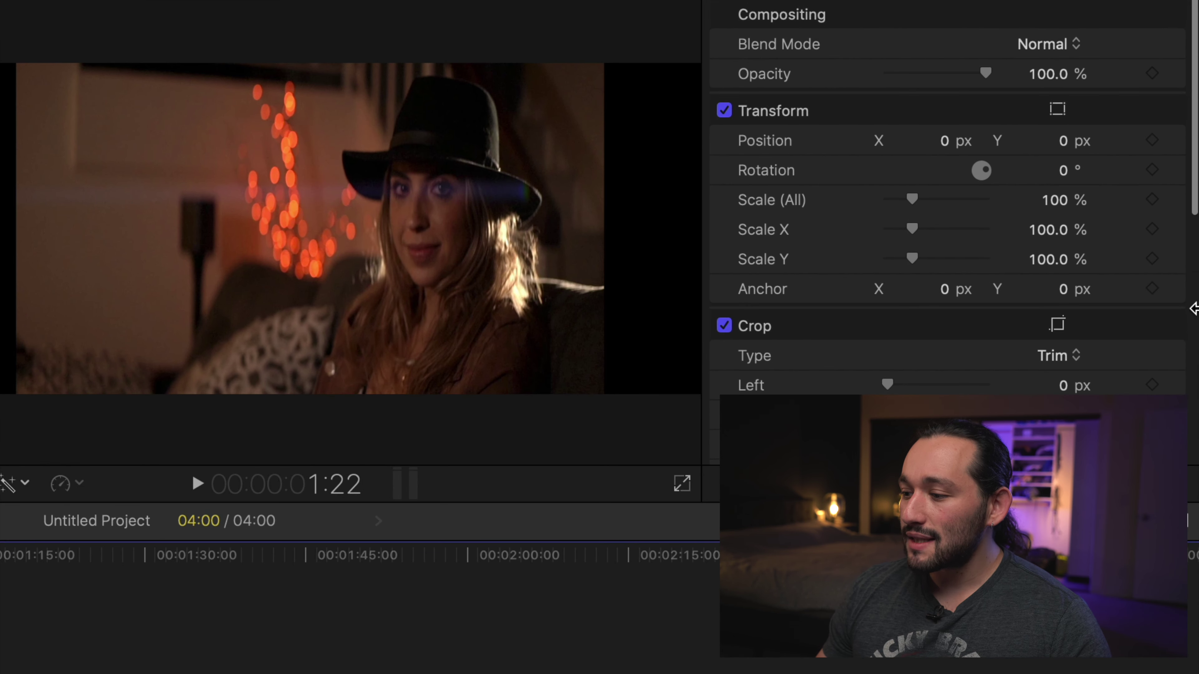
pyautogui.click(1049, 230)
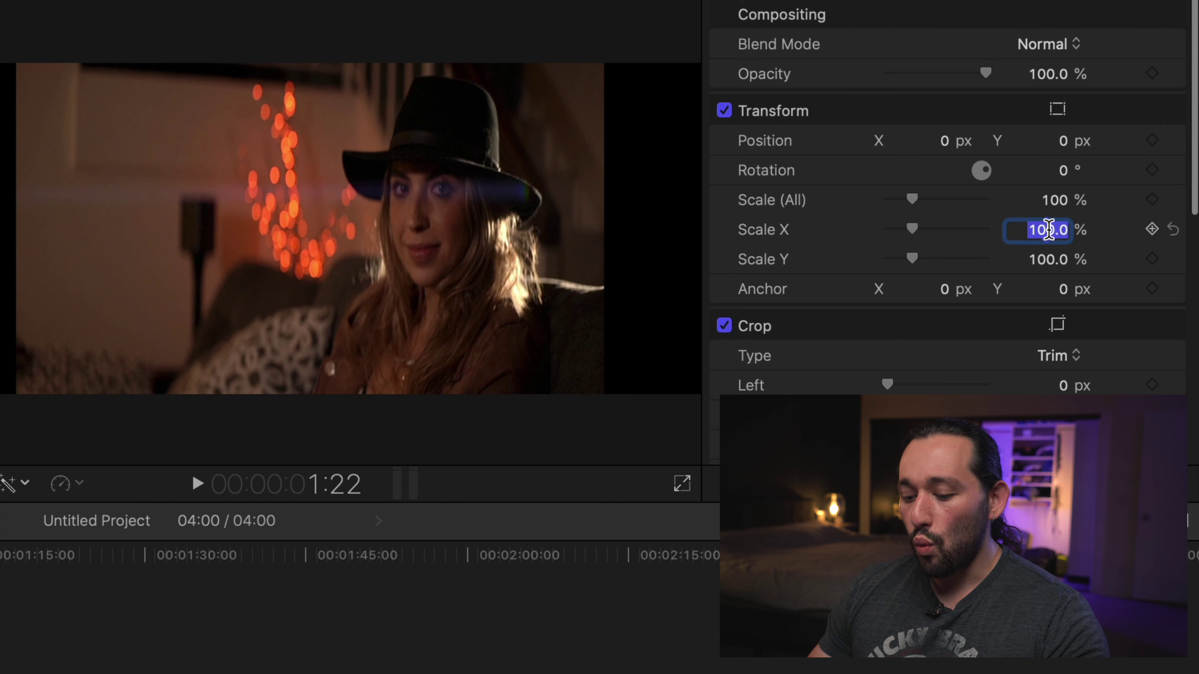
pyautogui.write('133')
pyautogui.press('Return')
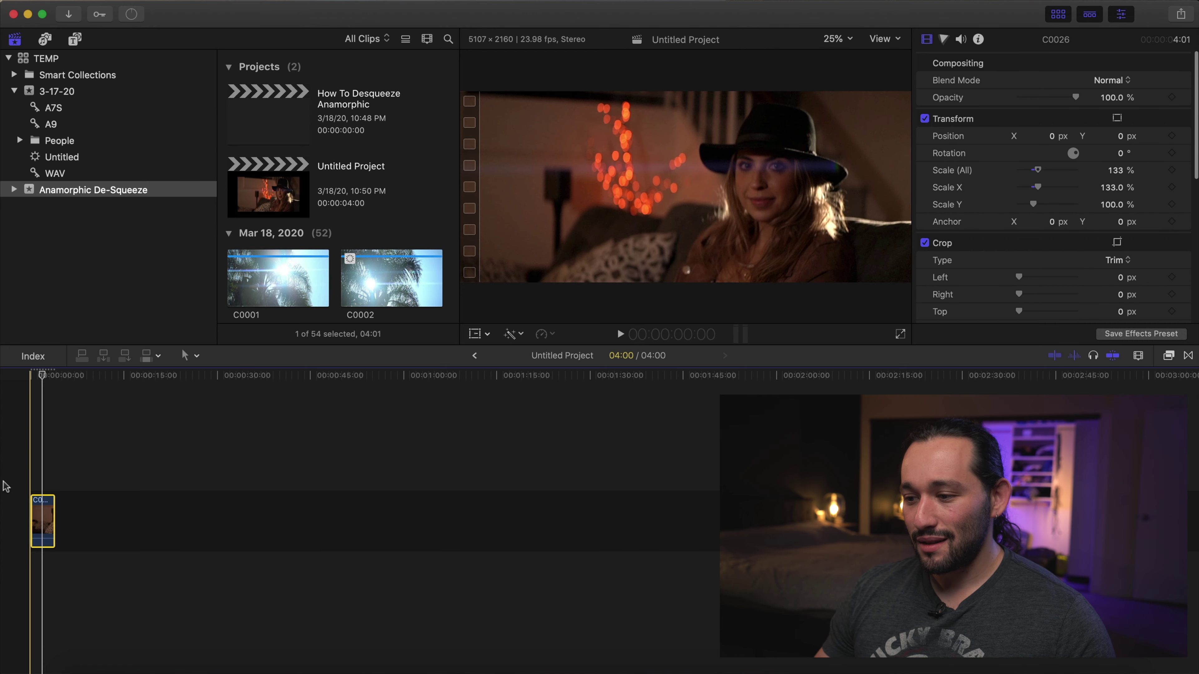
# Deselect the clip and play the 5107 × 2160 project from the start
pyautogui.click(11, 490)
pyautogui.press('space')
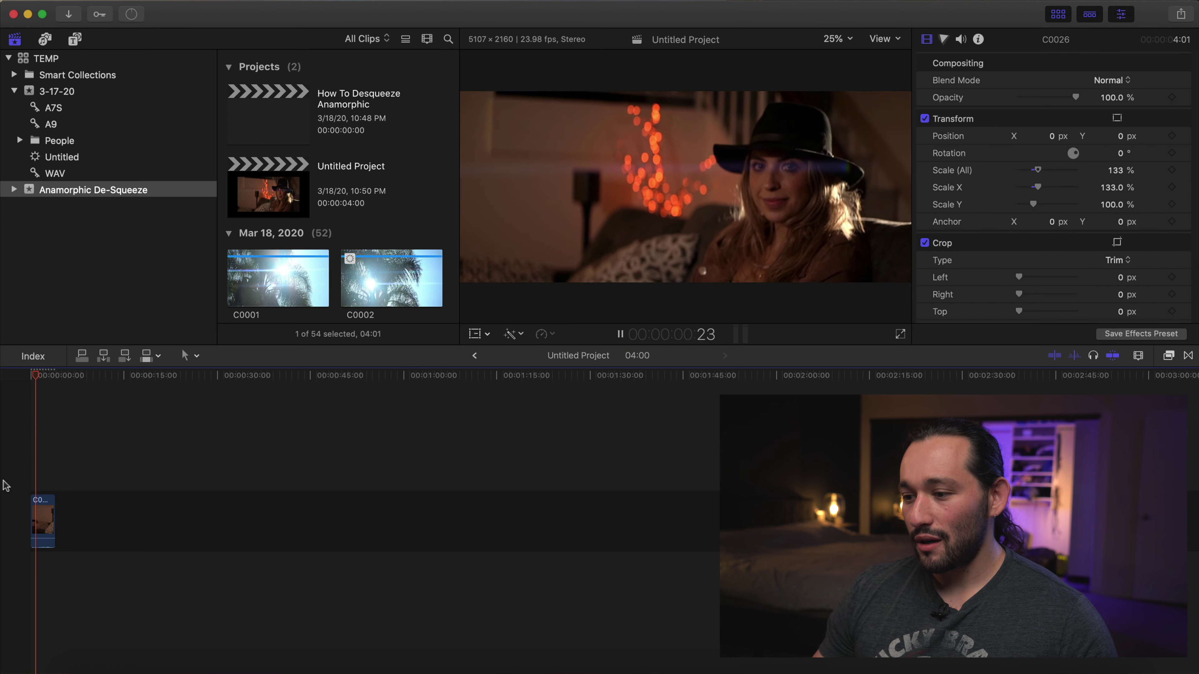